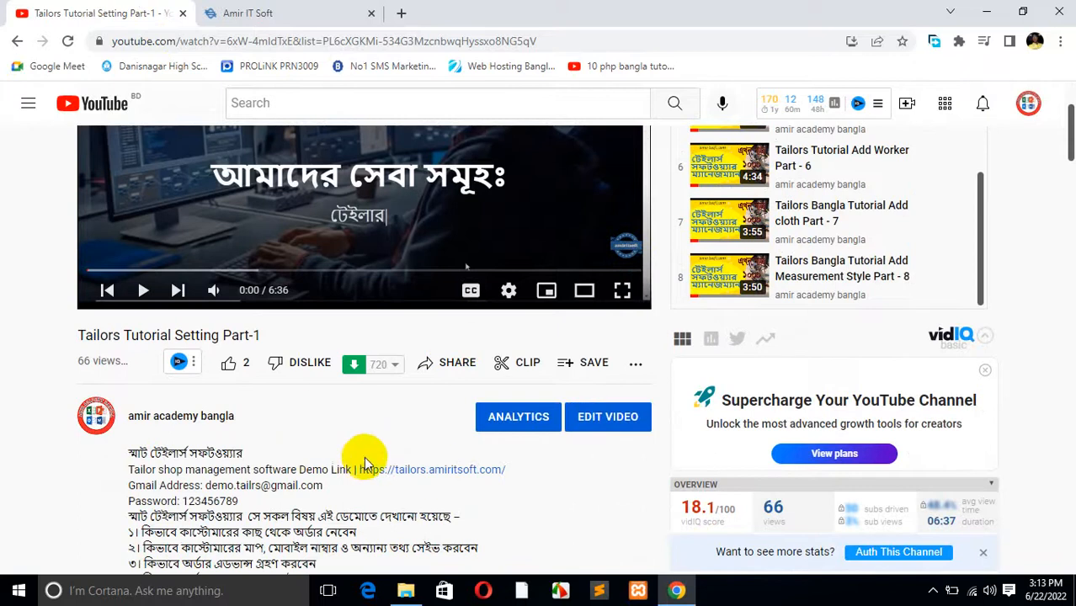
Step: Find the Tailor shop management software demo link in the video description and open it in a new tab
scroll(361, 446, "down", 2)
scroll(399, 437, "up", 4)
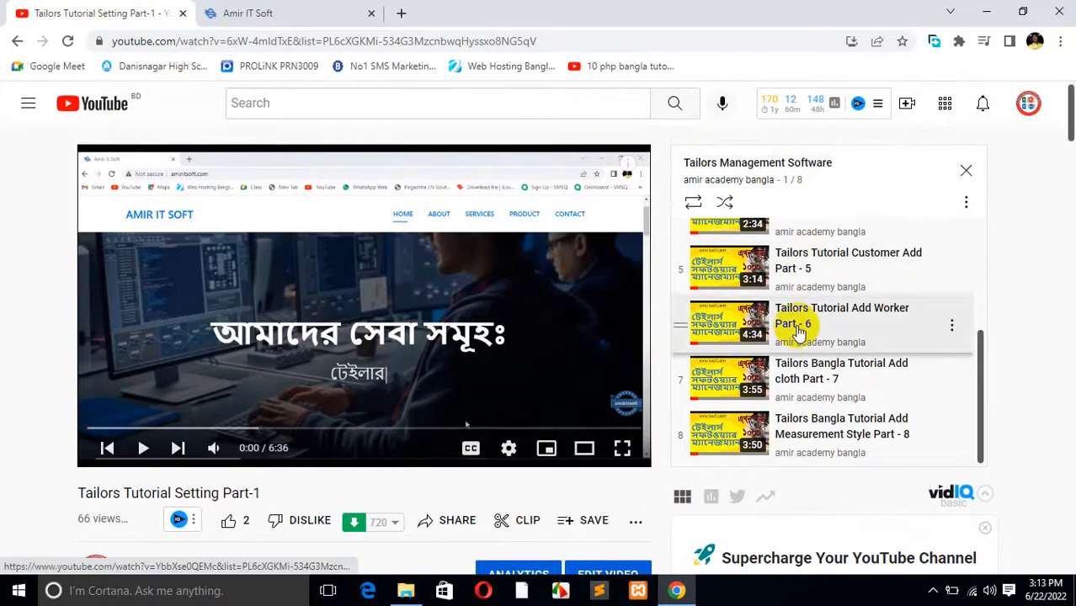
scroll(800, 332, "down", 5)
scroll(434, 358, "up", 5)
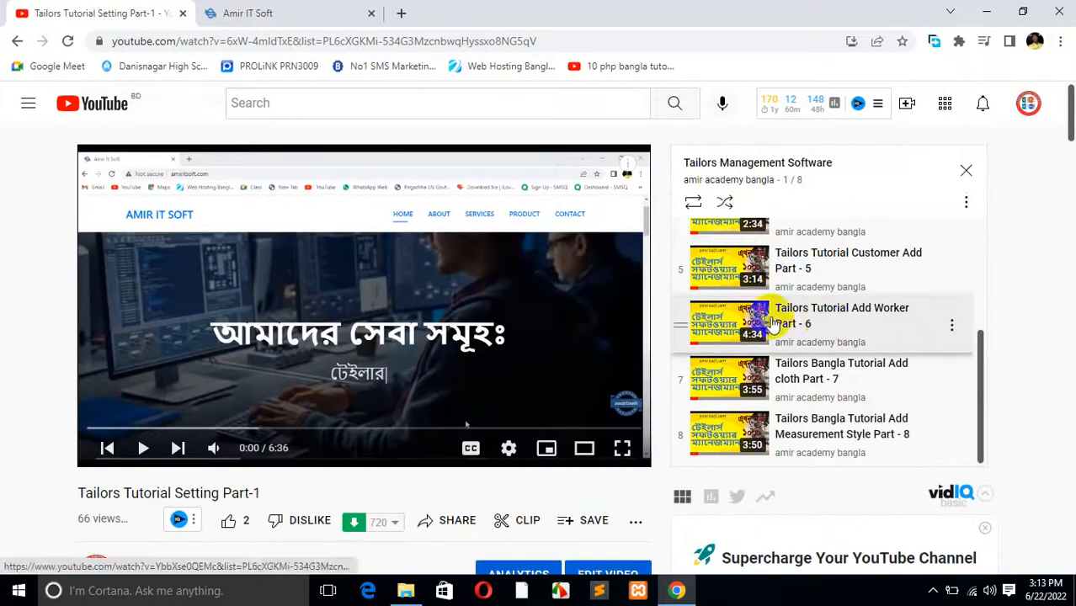
scroll(779, 363, "down", 4)
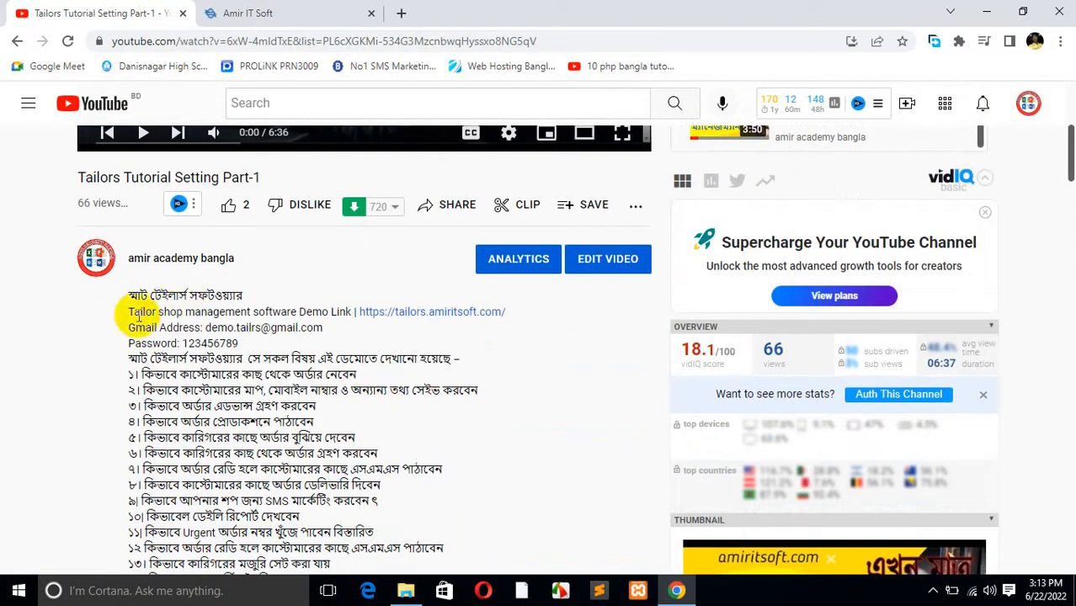
left_click_drag(140, 314, 282, 314)
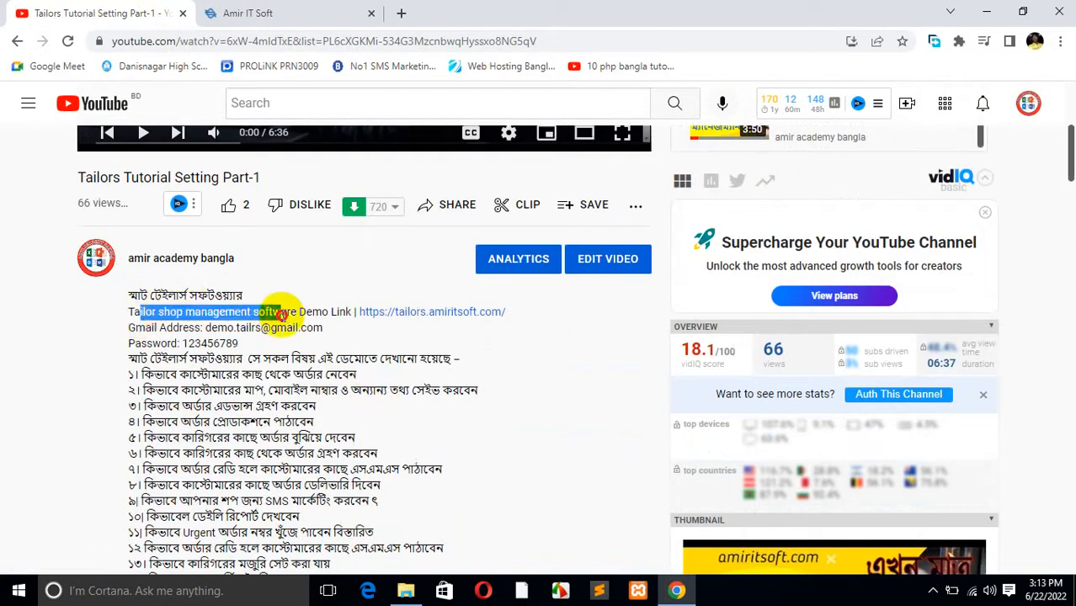
left_click(329, 314)
right_click(386, 314)
left_click(407, 320)
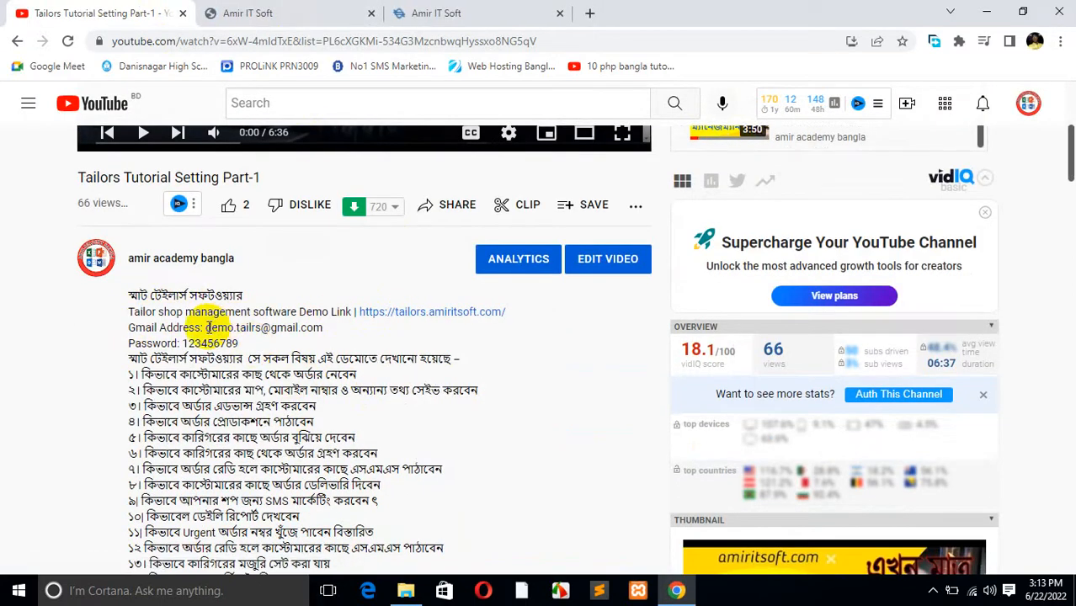
Step: Copy the demo e-mail address from the video description and paste it into the login form's Email address field
left_click_drag(208, 328, 322, 329)
right_click(319, 337)
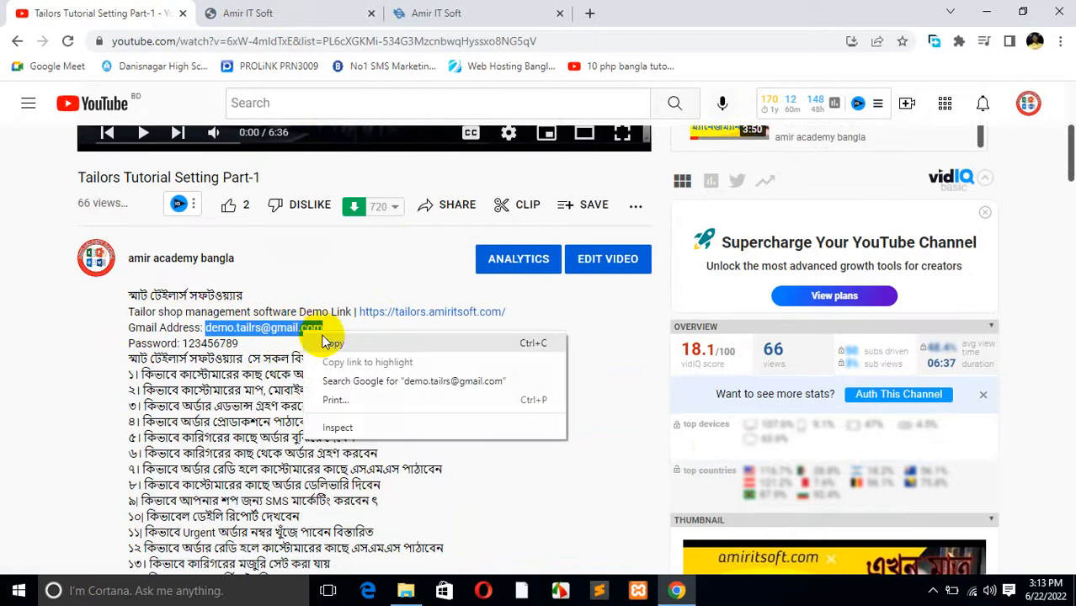
left_click(327, 343)
left_click(268, 15)
left_click_drag(538, 315, 350, 316)
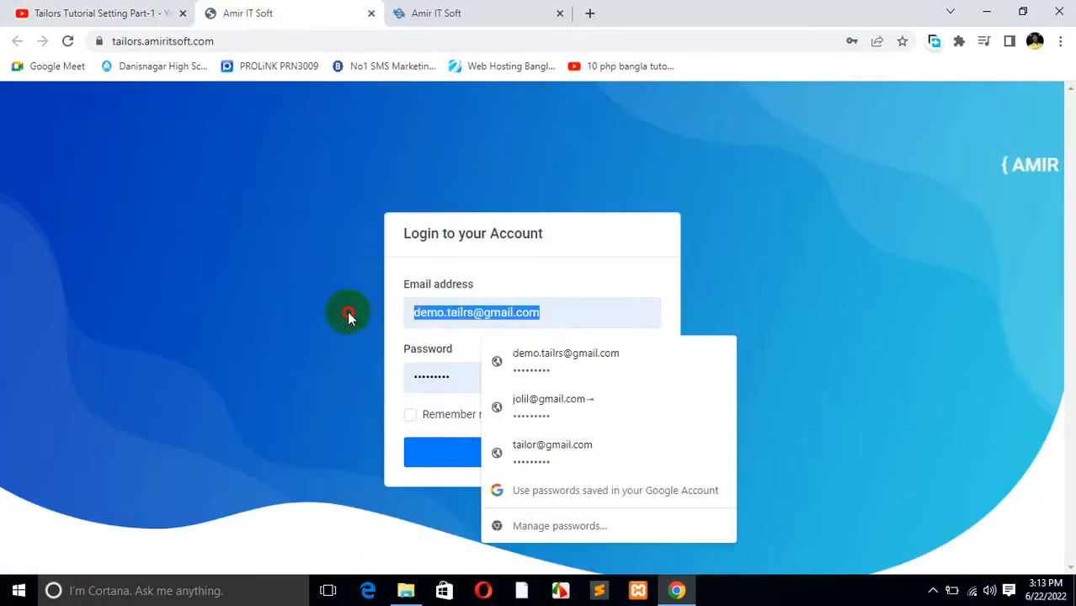
right_click(435, 312)
left_click(481, 370)
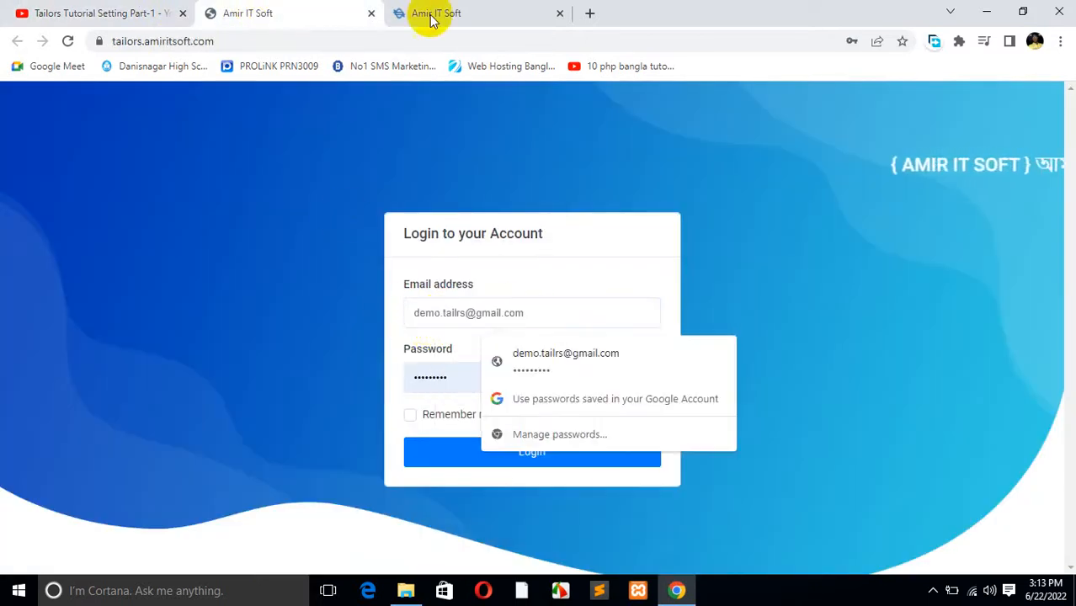
Step: Copy the demo account password from the video description, paste it into the login form's Password field and log in
left_click(430, 13)
left_click(253, 13)
left_click(139, 12)
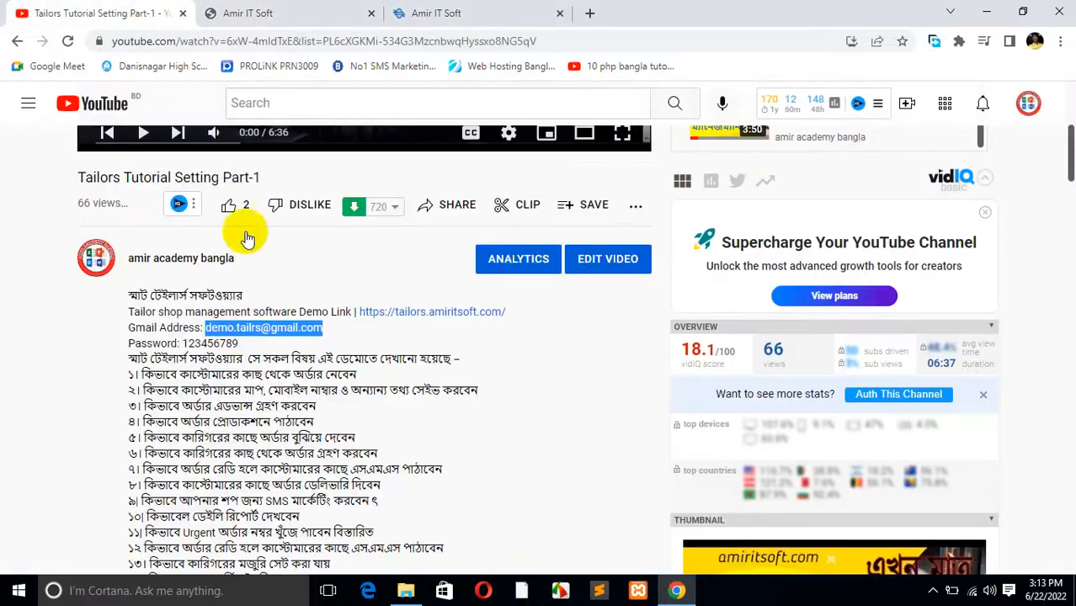
double_click(211, 343)
right_click(223, 345)
left_click(244, 356)
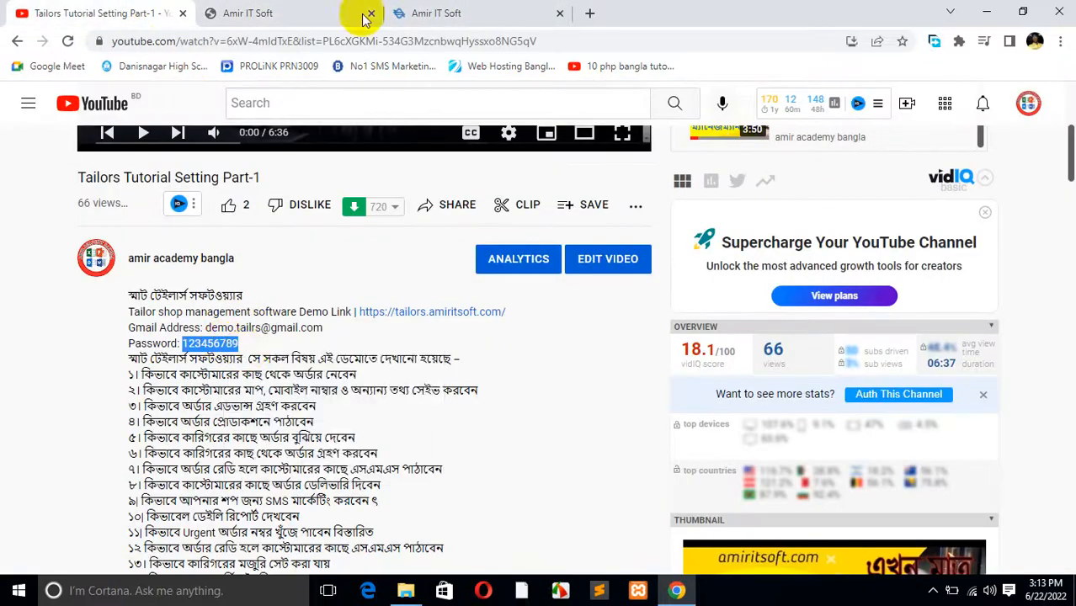
left_click(333, 10)
left_click_drag(471, 371, 366, 375)
right_click(427, 377)
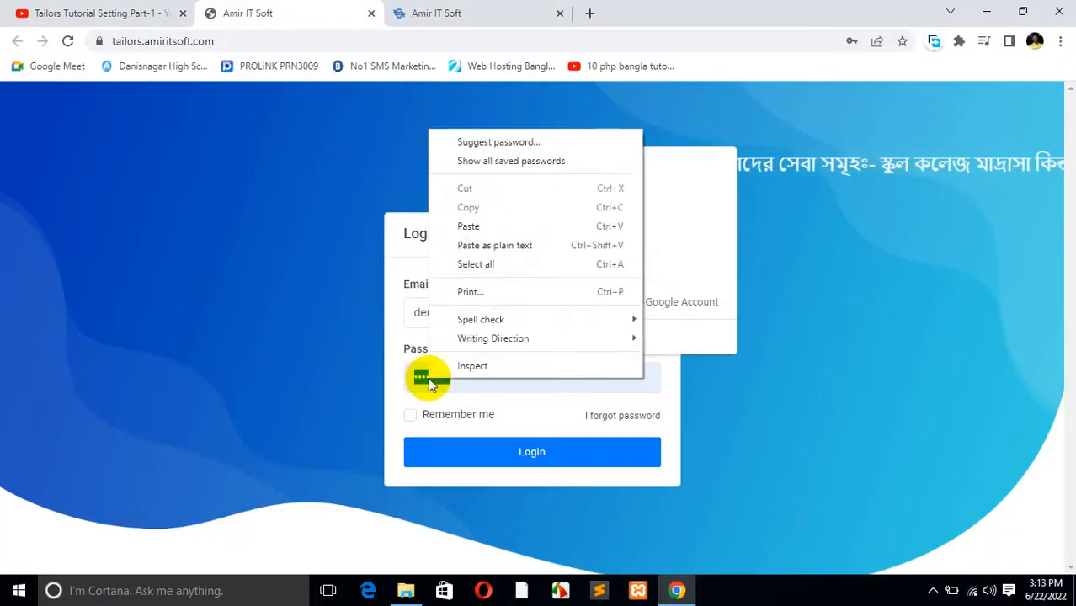
left_click(471, 227)
left_click(479, 452)
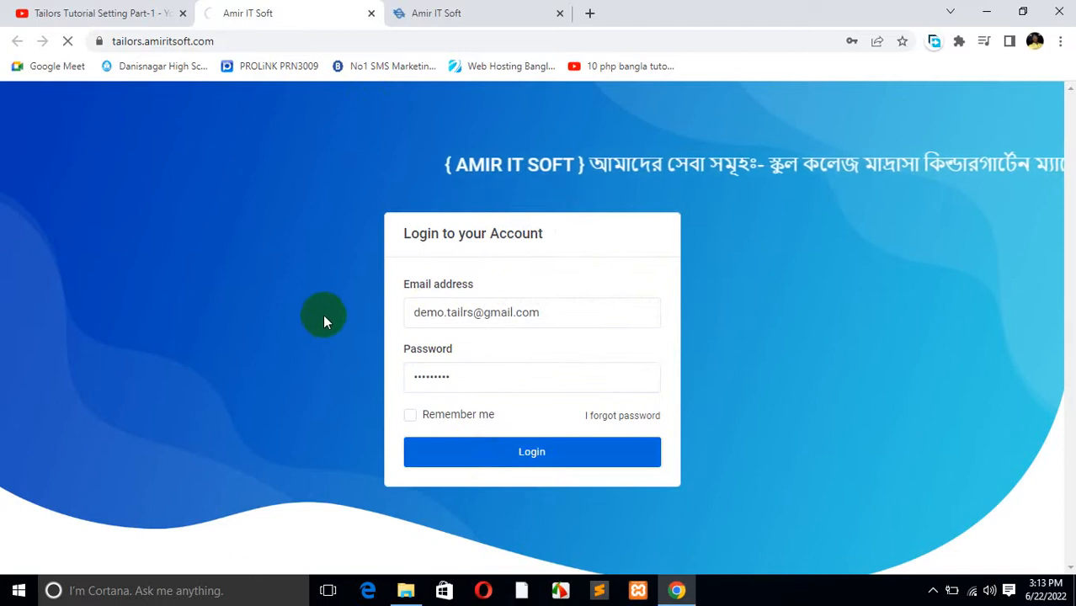
Step: Look over the dashboard's summary cards and open the Offer page for sending messages
scroll(365, 333, "down", 3)
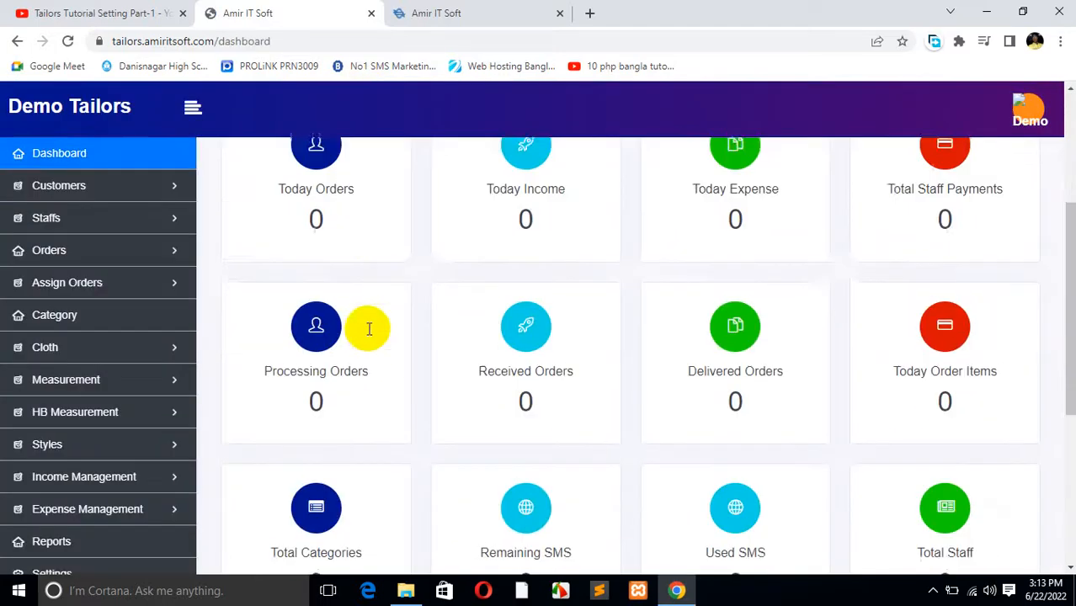
scroll(328, 364, "up", 2)
scroll(330, 374, "down", 2)
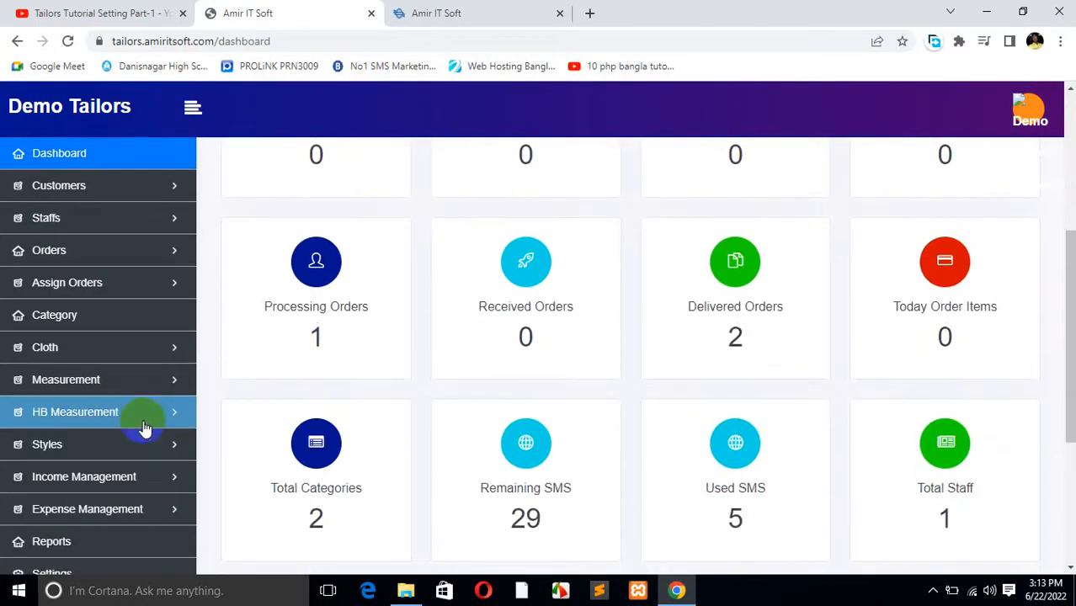
scroll(101, 480, "down", 3)
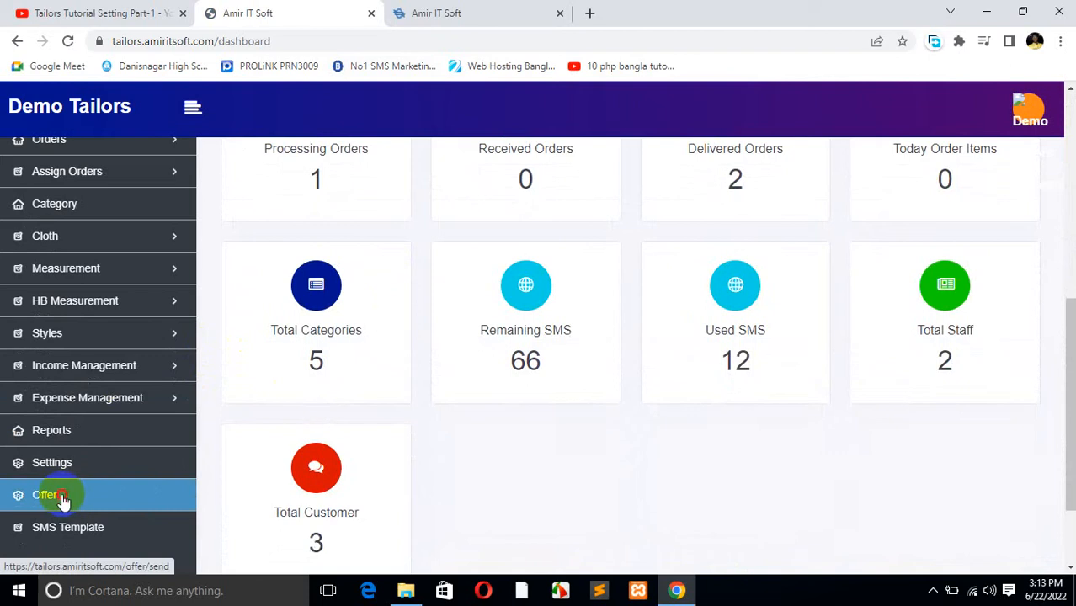
left_click(339, 321)
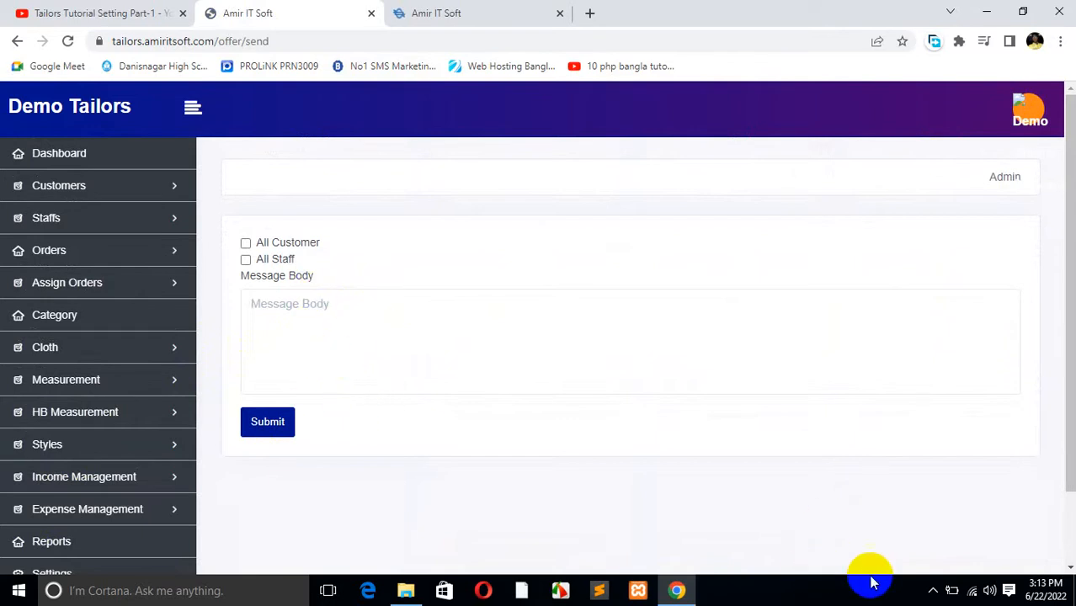
Step: Switch the keyboard input to Bangla and enter "শার্টের পিছ একটি কিনলে সেলাই ফ্রি" as the offer's message body
left_click(932, 590)
left_click(902, 558)
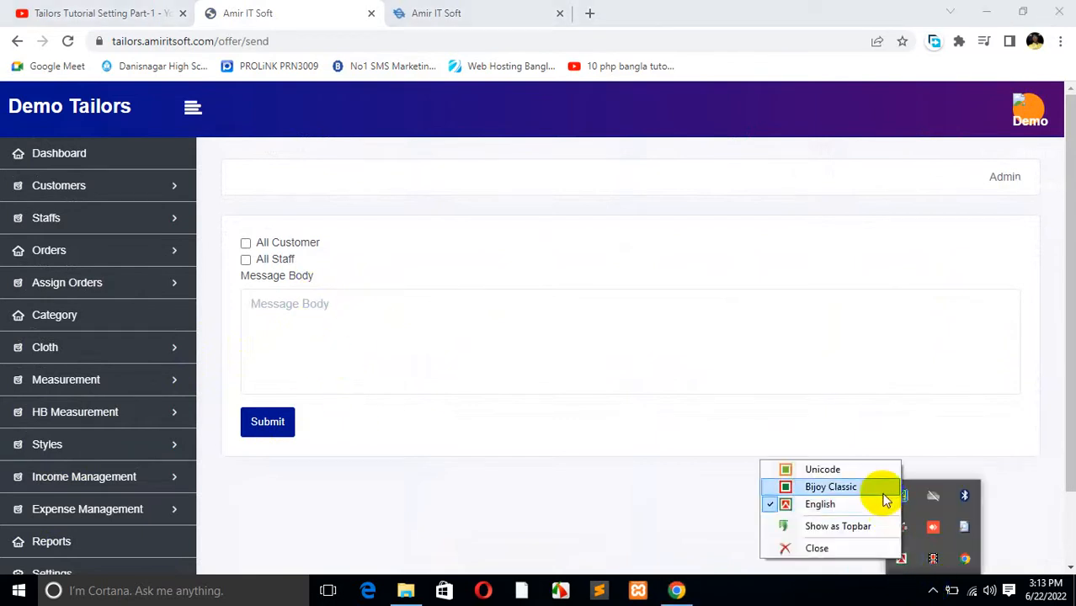
left_click(884, 488)
left_click(395, 311)
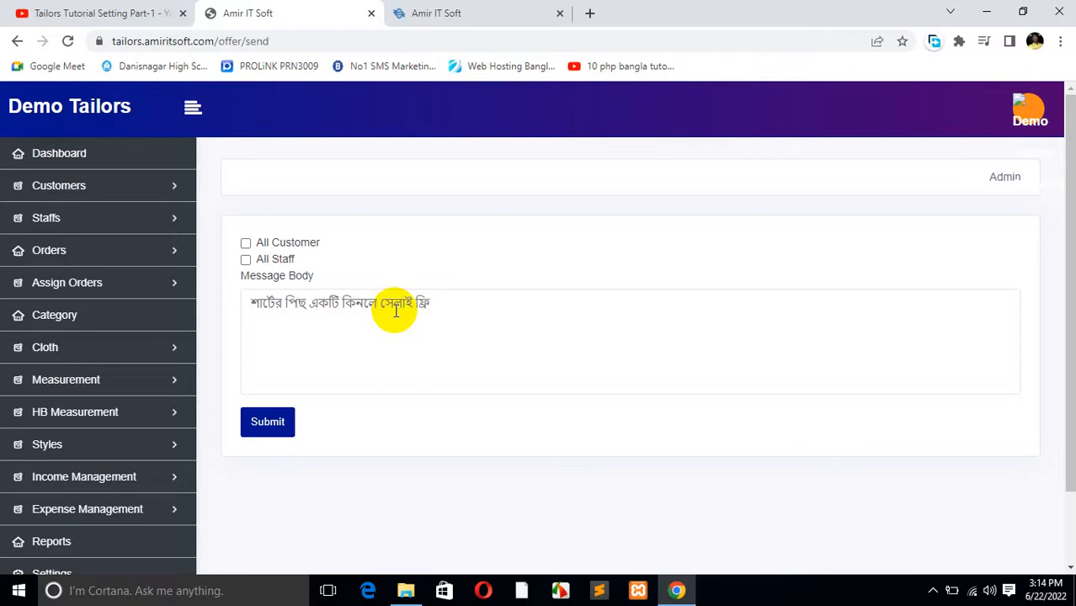
Step: Choose All Customer as the recipient group and submit the shirt-piece offer message
left_click_drag(304, 305, 414, 301)
double_click(420, 301)
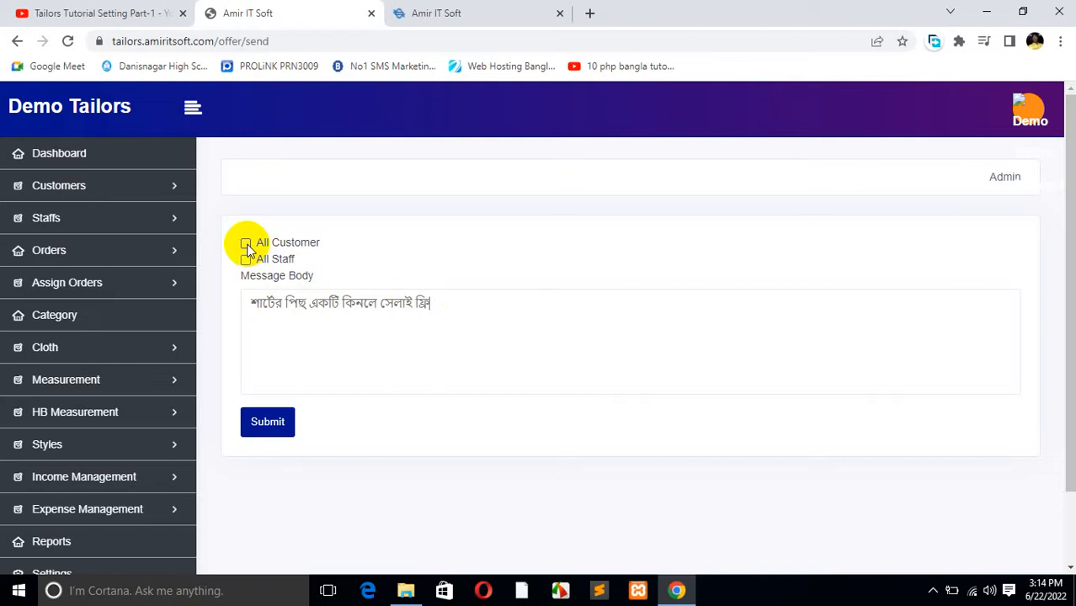
left_click(270, 426)
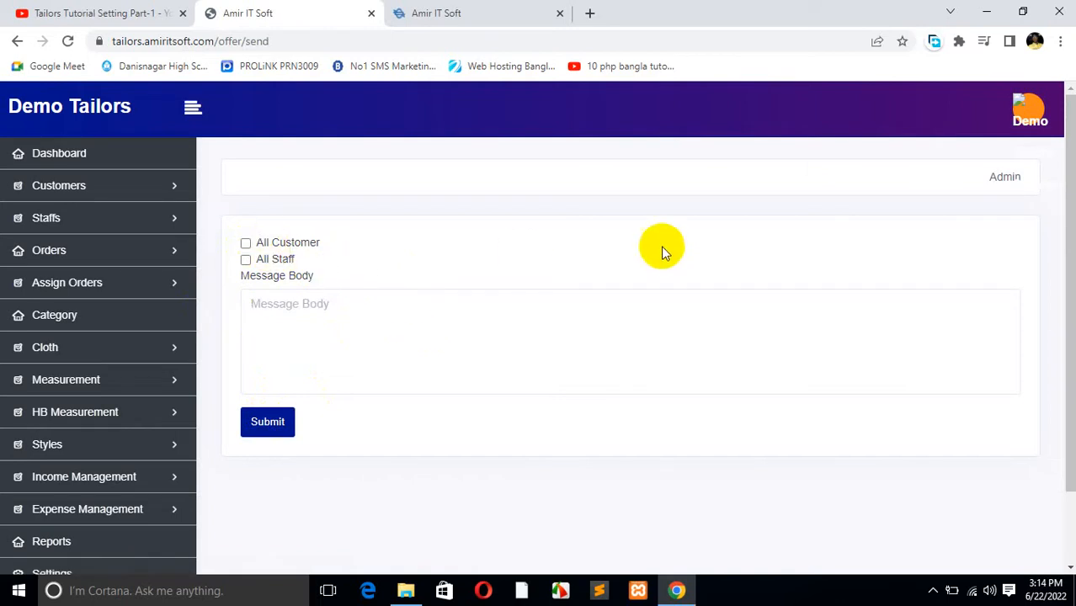
Step: Choose All Staff as the recipient group, enter the test message "তকবতবতব" and submit it
left_click(246, 261)
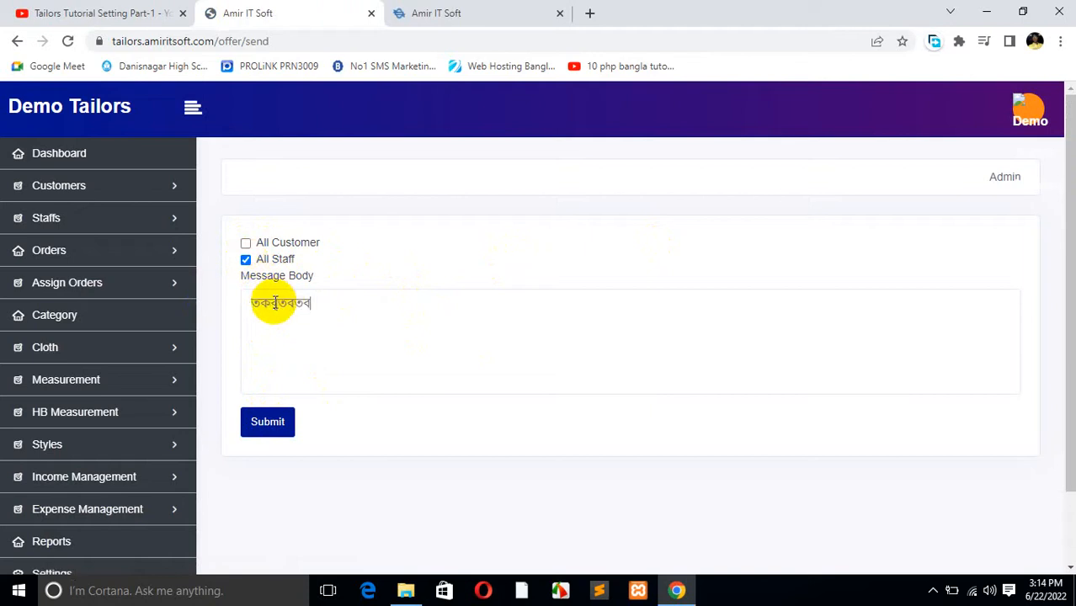
left_click(280, 426)
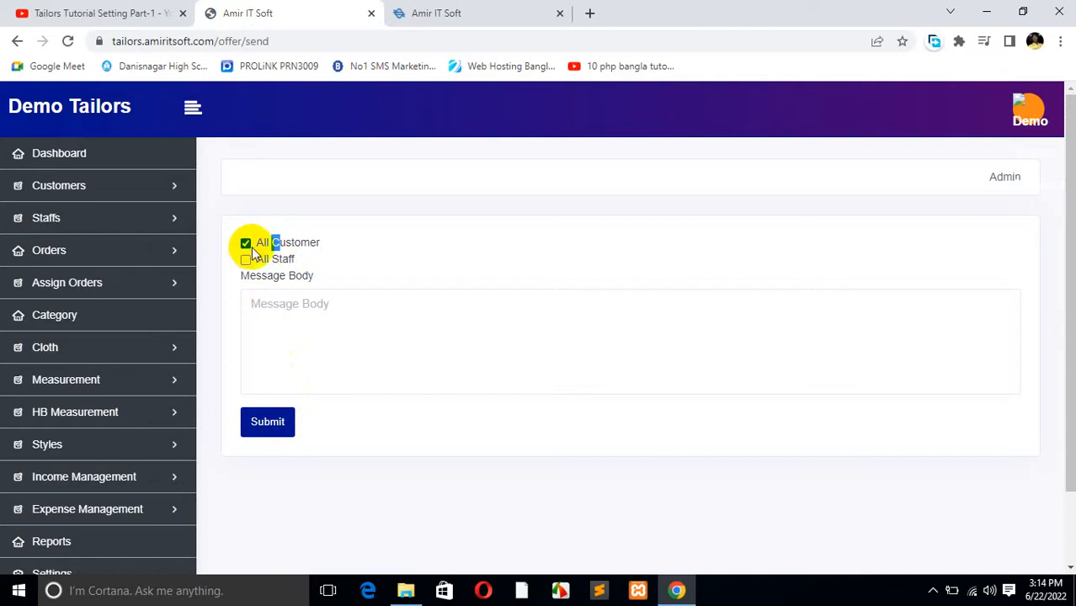
Step: Tick both All Customer and All Staff as recipients of the offer message and submit the form
left_click(281, 322)
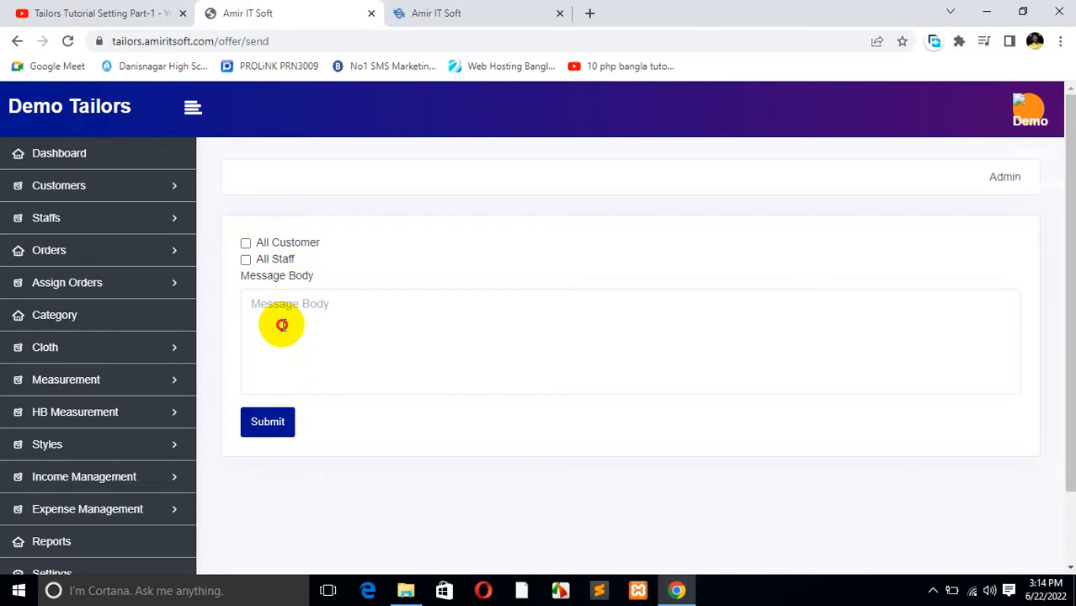
left_click(245, 245)
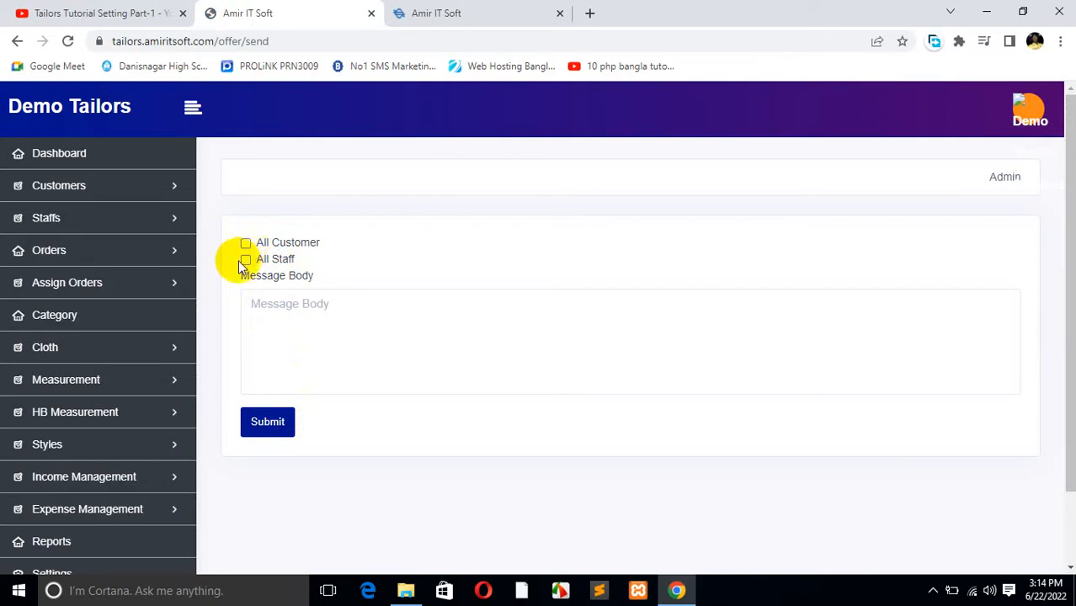
left_click(245, 244)
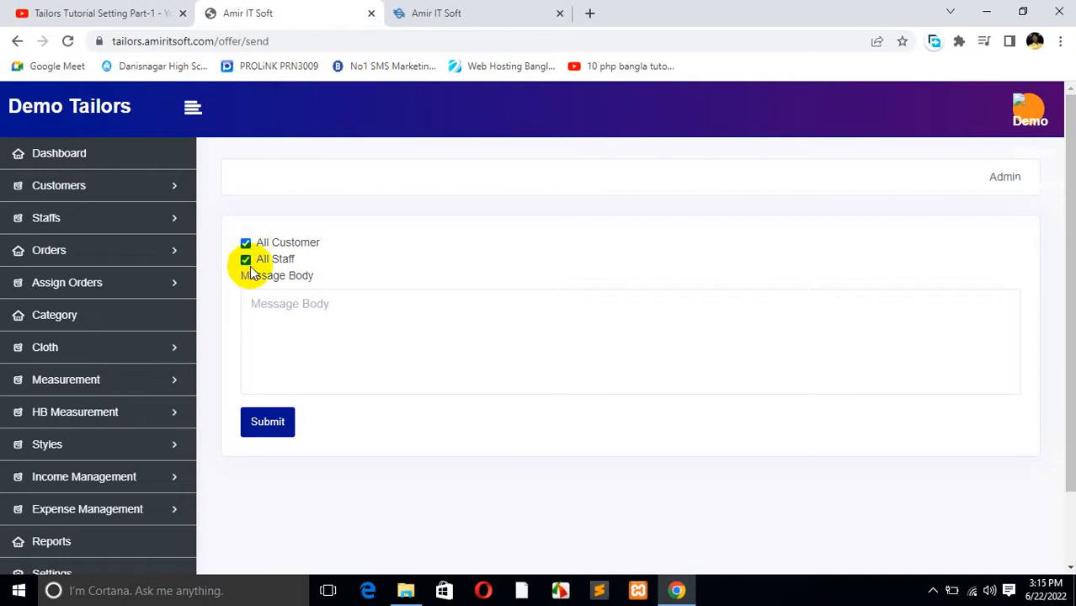
left_click(245, 260)
left_click(245, 244)
left_click(246, 260)
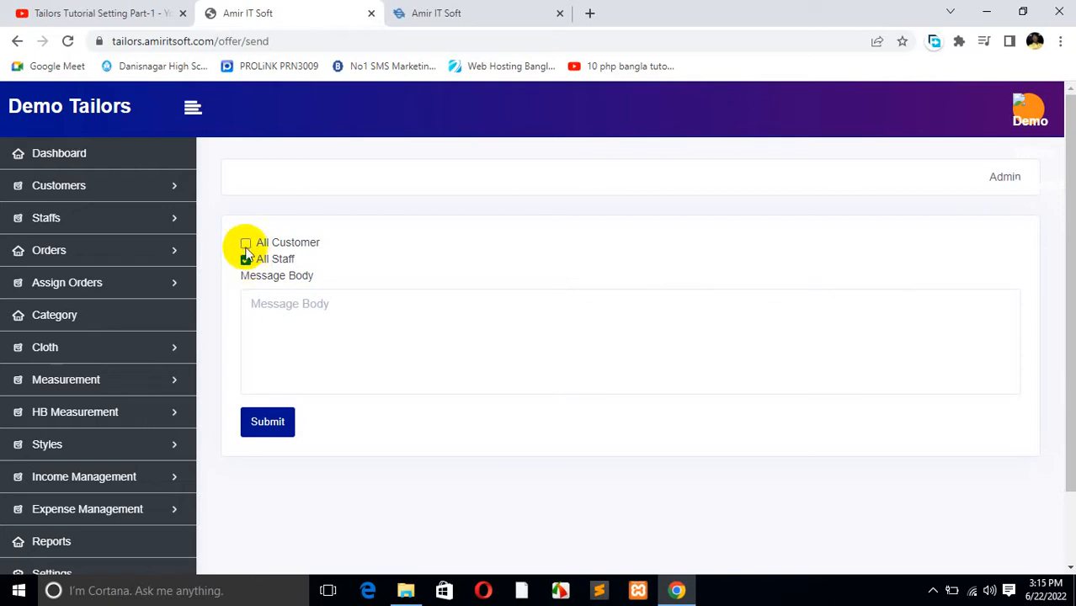
left_click(283, 331)
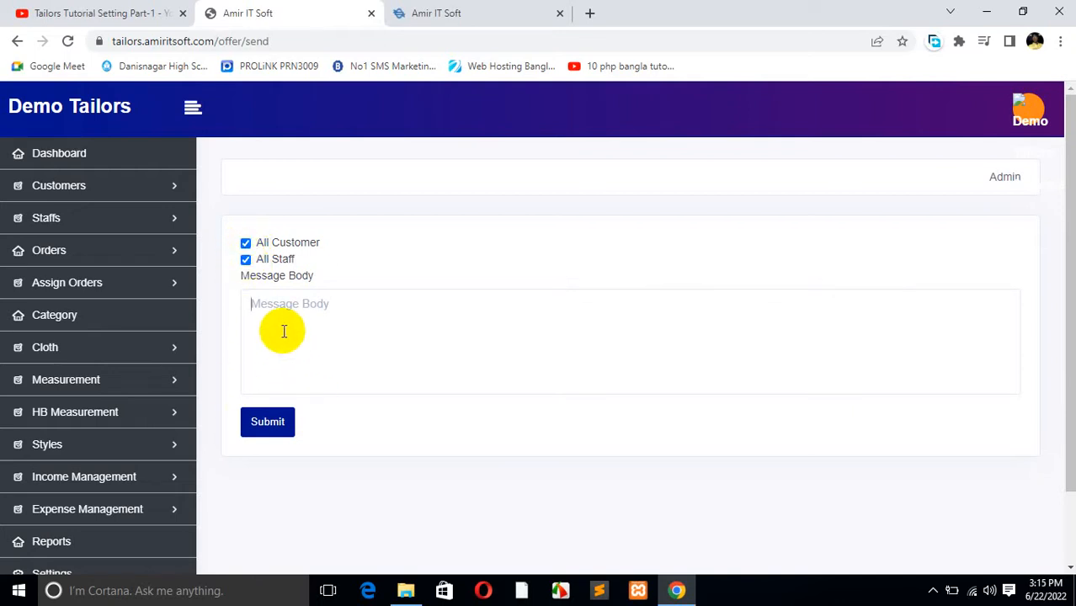
left_click(257, 424)
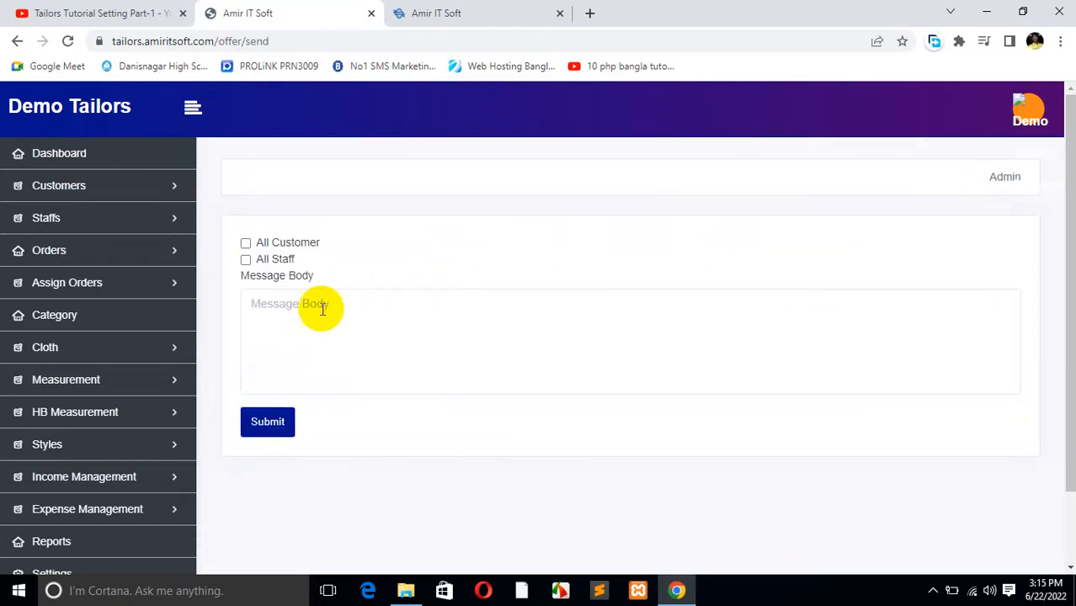
Step: Review the navigation sections by expanding and collapsing Customers, Staffs, Orders and Assign Orders
scroll(270, 316, "down", 1)
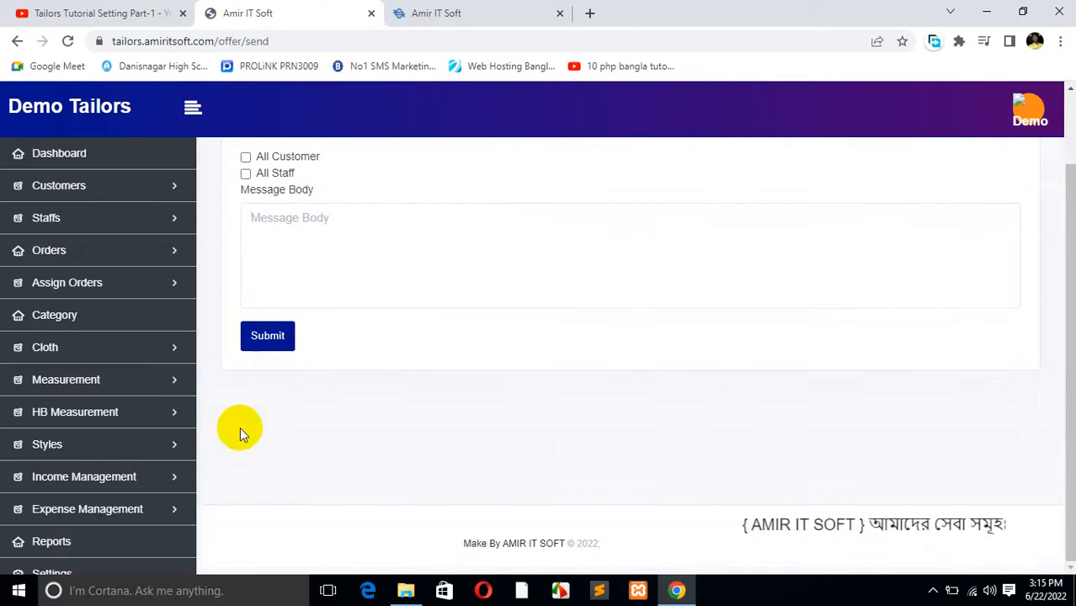
scroll(113, 427, "down", 2)
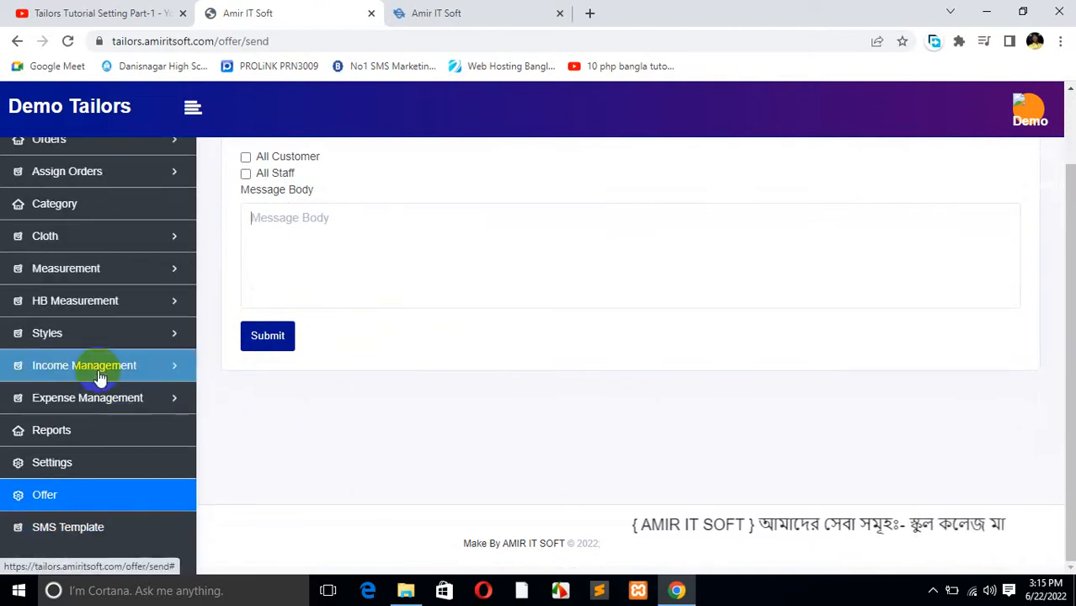
scroll(85, 463, "up", 2)
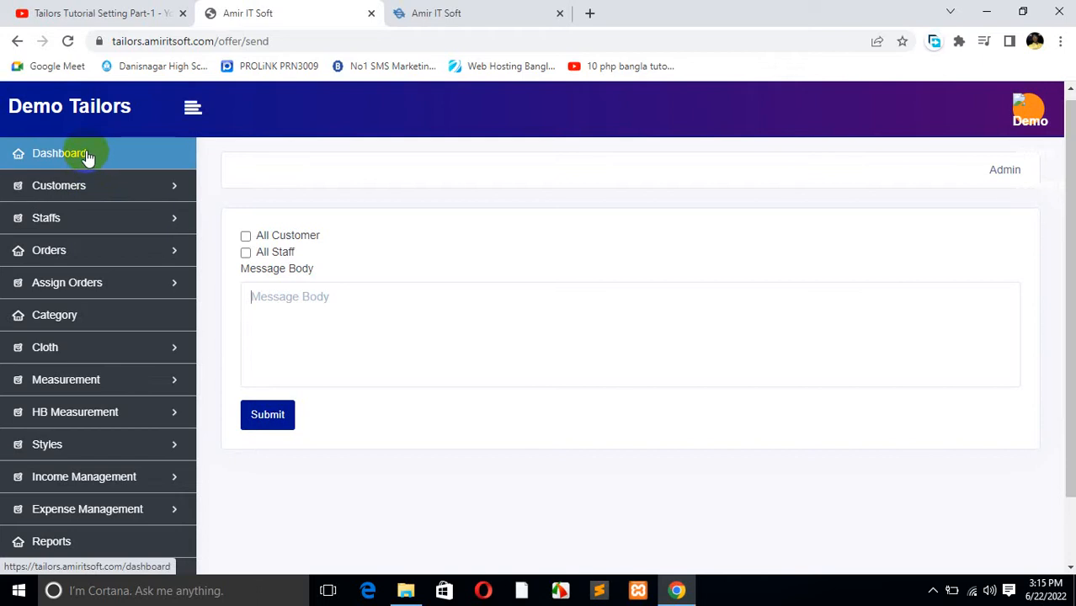
left_click(93, 185)
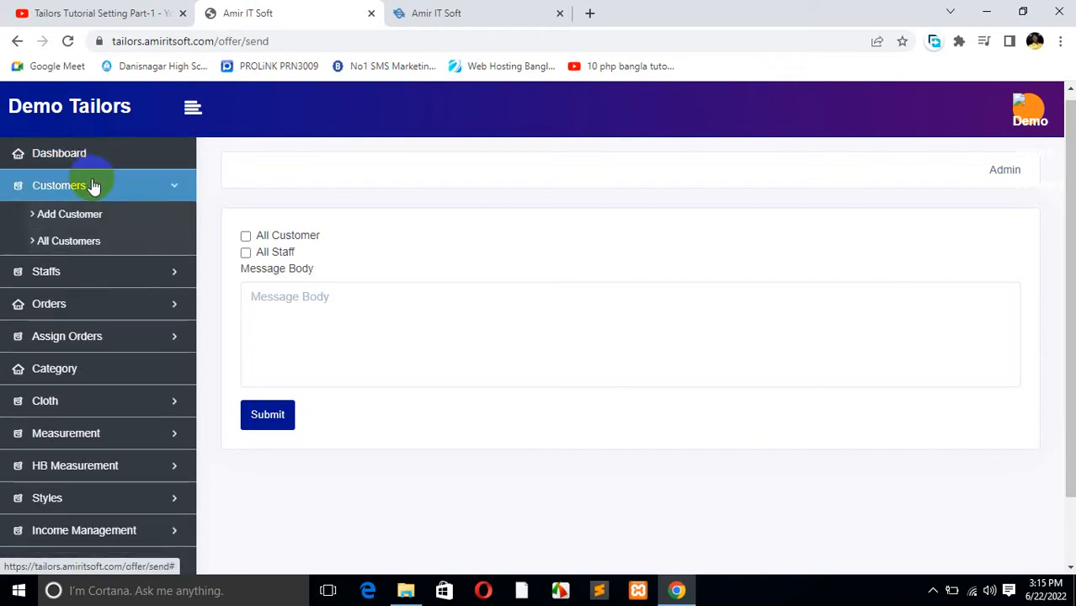
left_click(96, 218)
left_click(98, 220)
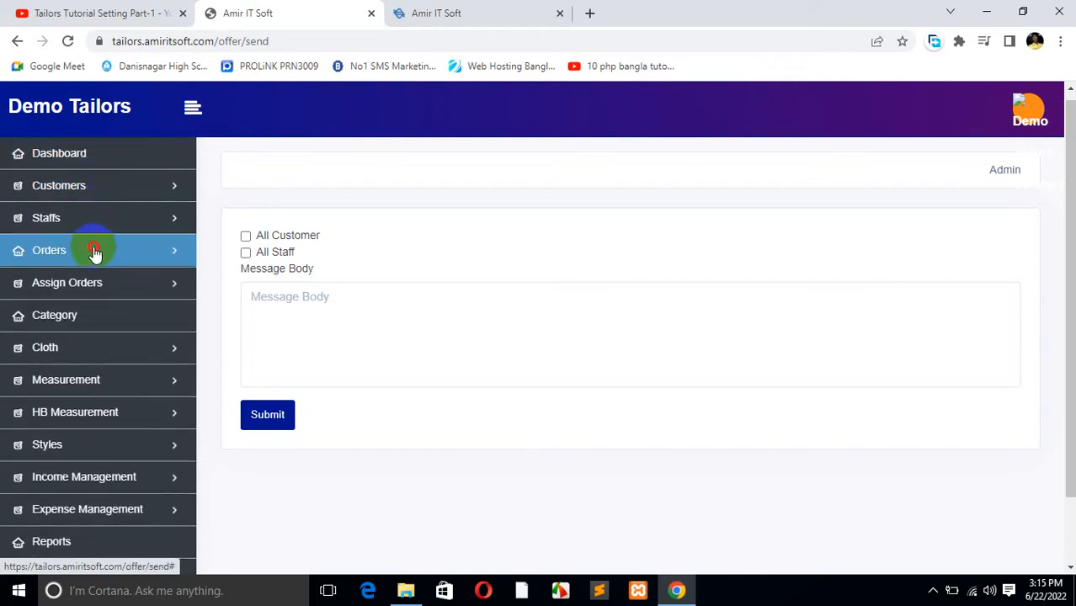
left_click(94, 252)
left_click(96, 252)
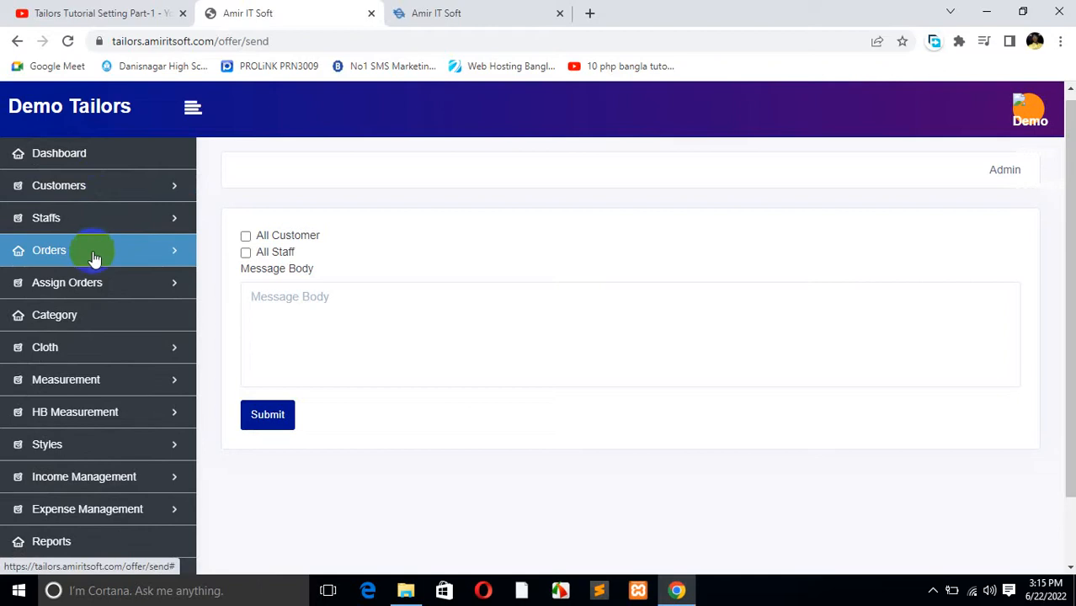
left_click(84, 283)
left_click(84, 283)
Step: Review the Measurement, HB Measurement, Styles, Income Management and Expense Management sections by expanding and collapsing each one
scroll(84, 286, "down", 1)
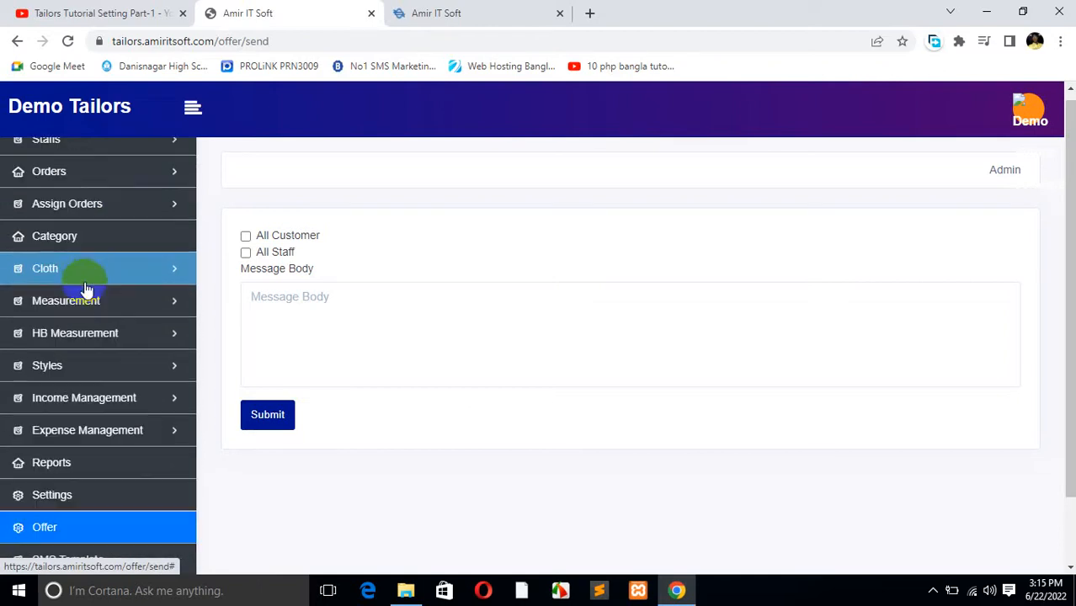
left_click(91, 305)
left_click(91, 305)
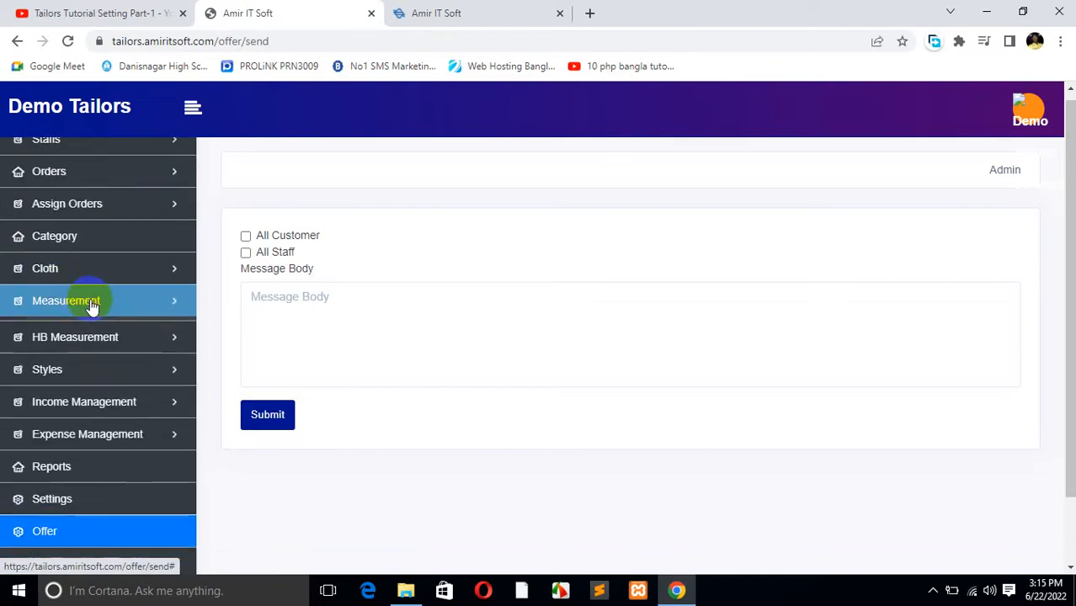
left_click(91, 333)
left_click(91, 332)
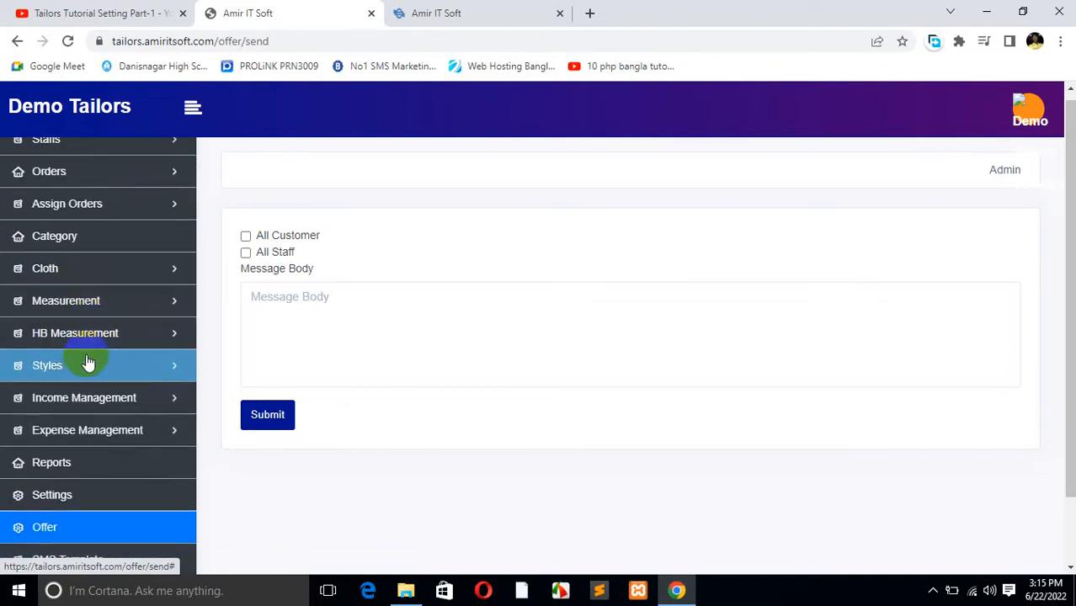
left_click(88, 362)
left_click(89, 362)
scroll(91, 362, "down", 1)
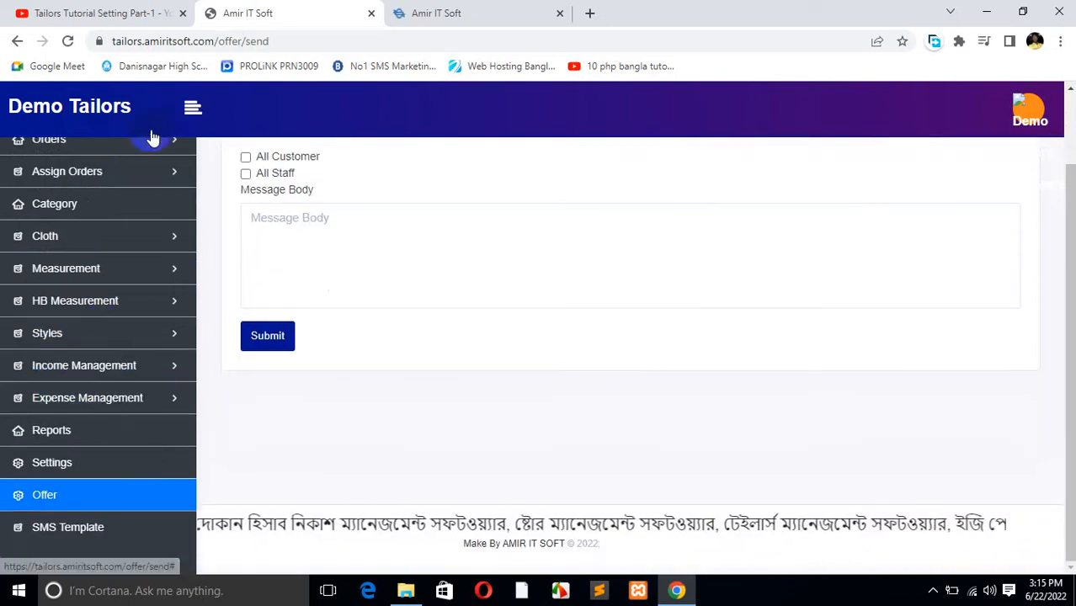
left_click(115, 371)
left_click(115, 374)
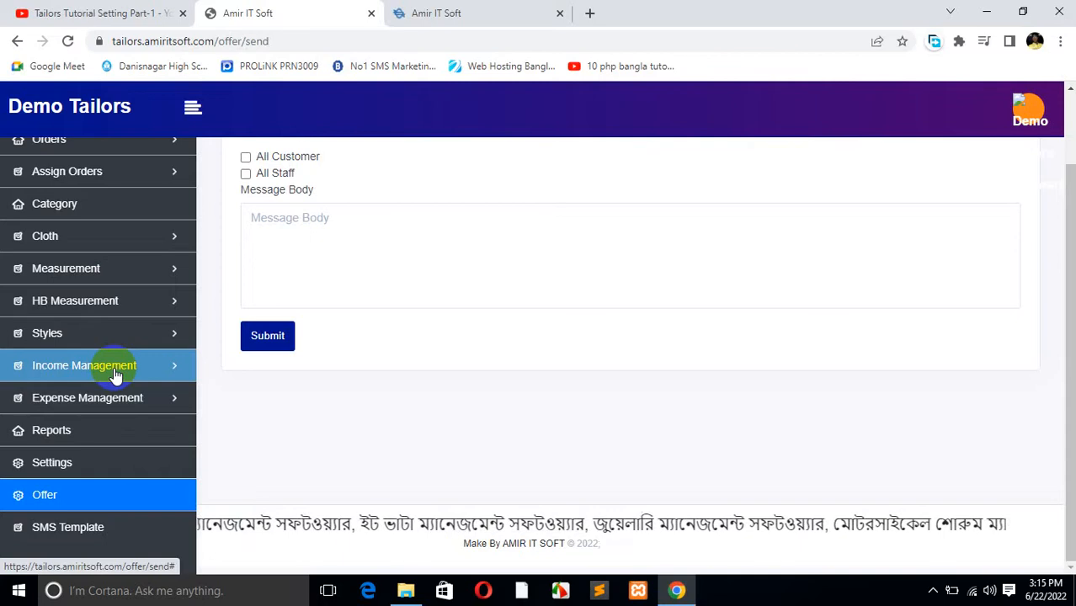
left_click(106, 373)
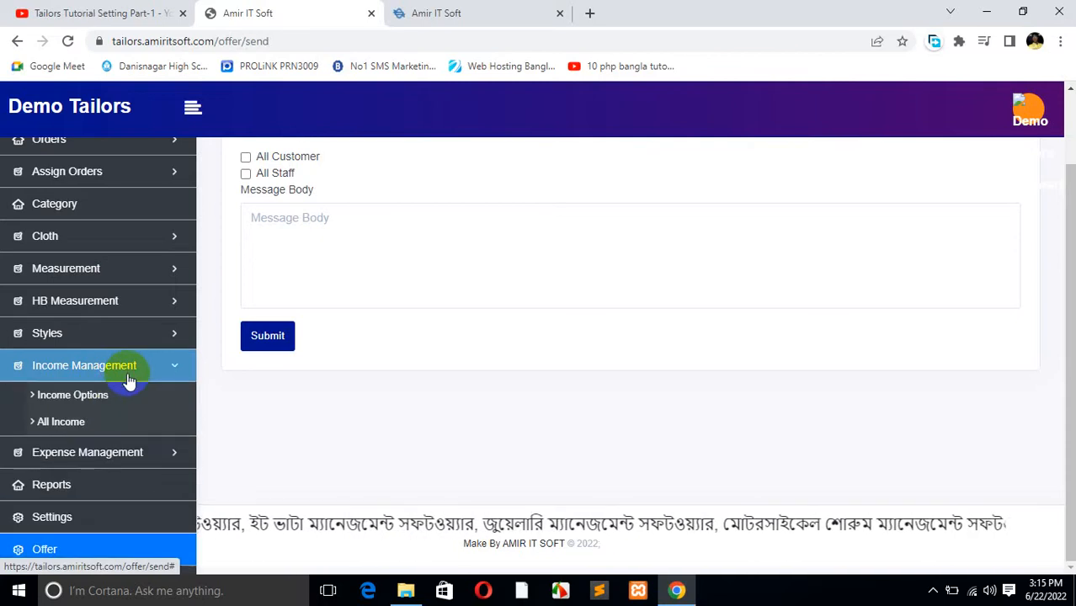
left_click(130, 374)
left_click(120, 402)
left_click(119, 401)
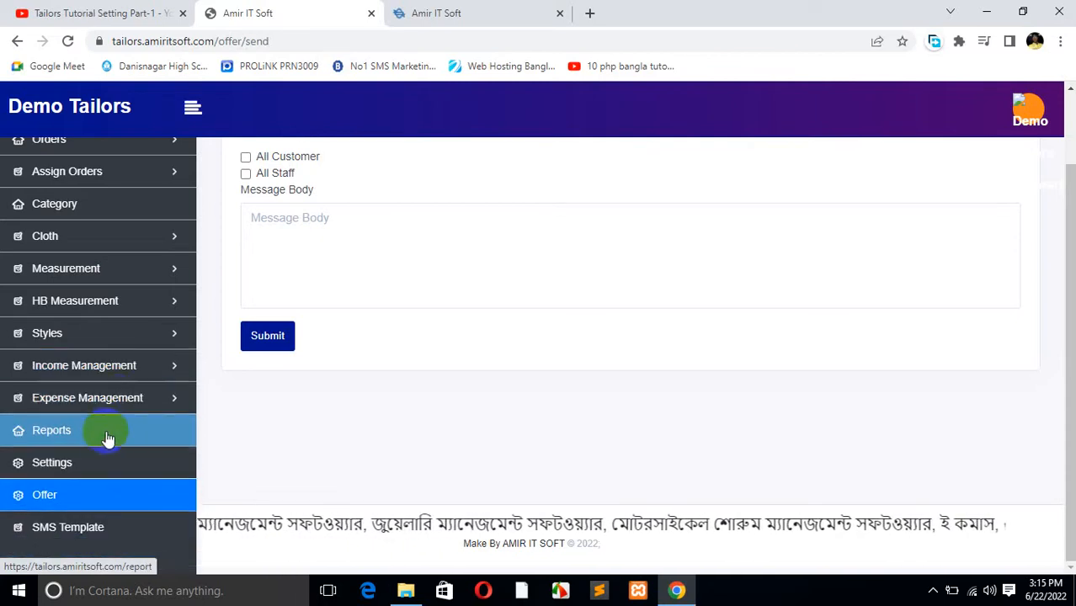
Step: View the Reports page briefly and return to the Dashboard to look over its notice and announcement area
scroll(117, 384, "down", 3)
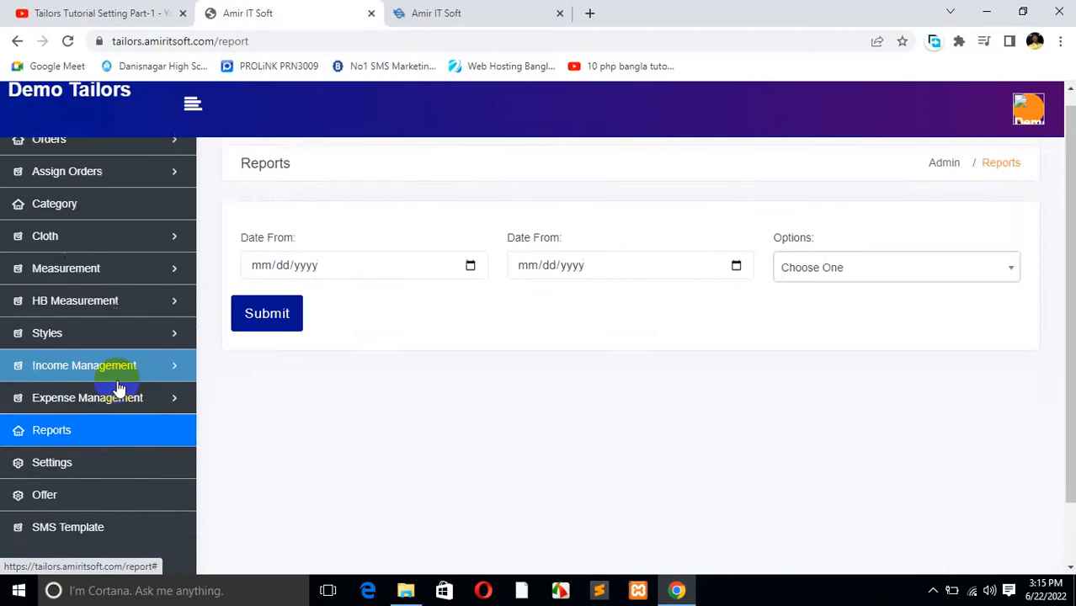
scroll(118, 384, "up", 3)
left_click(71, 158)
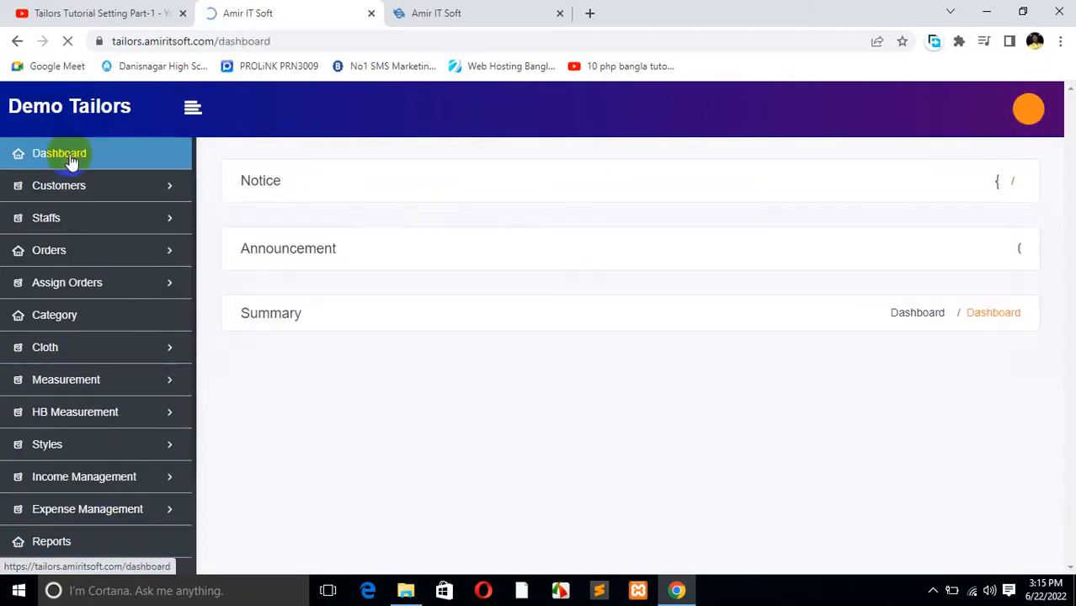
scroll(299, 336, "down", 4)
scroll(413, 296, "up", 5)
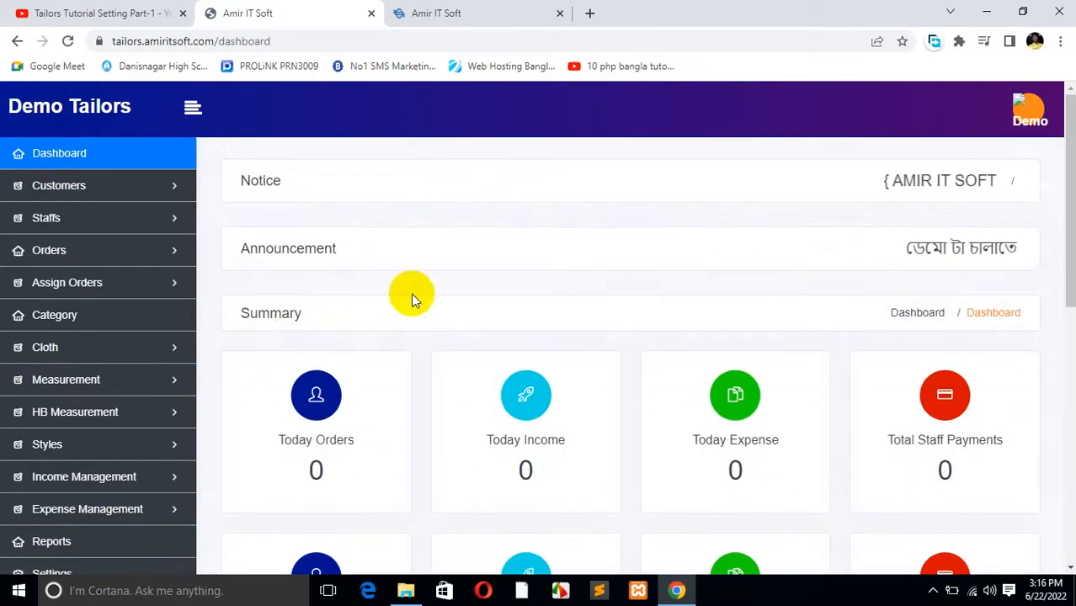
left_click_drag(288, 248, 371, 261)
left_click(371, 261)
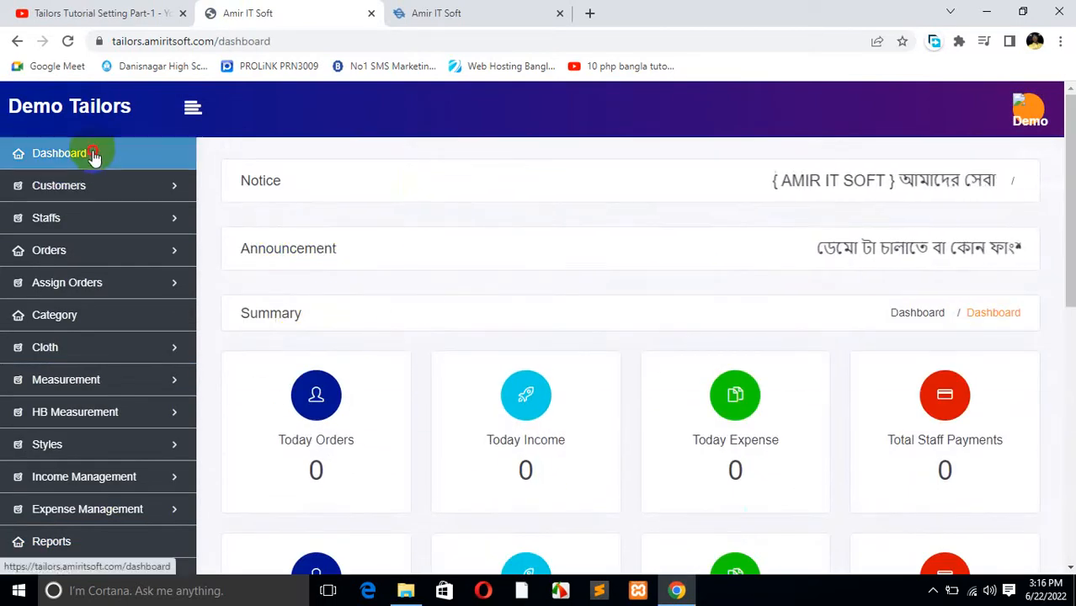
left_click(90, 155)
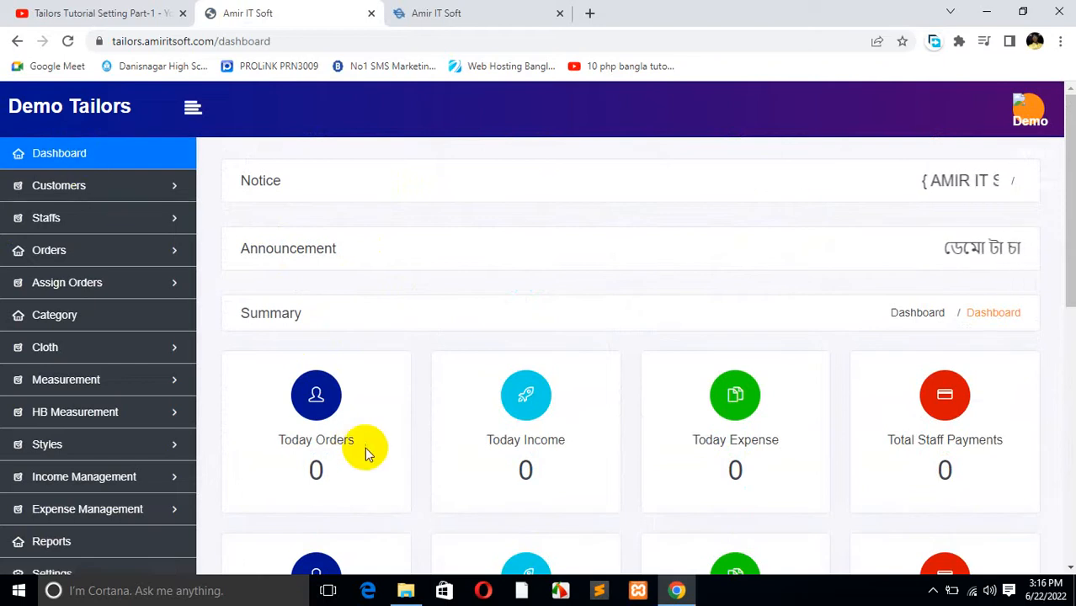
Step: Examine the Today Orders, Today Income, Today Expense and Total Staff Payments summary cards on the Dashboard
scroll(378, 392, "down", 1)
scroll(279, 279, "up", 1)
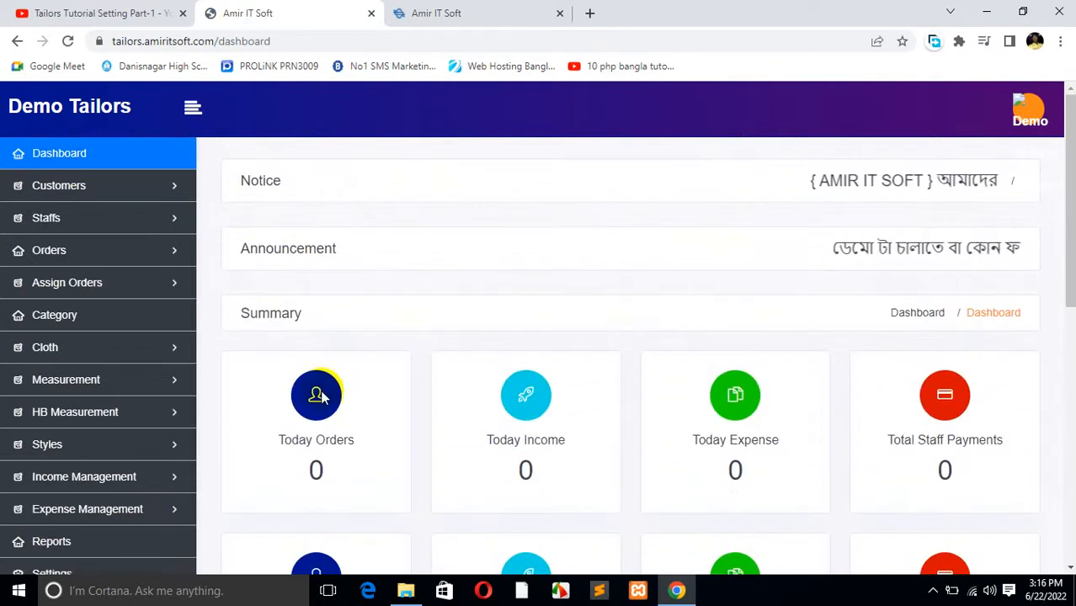
scroll(294, 368, "down", 1)
triple_click(295, 368)
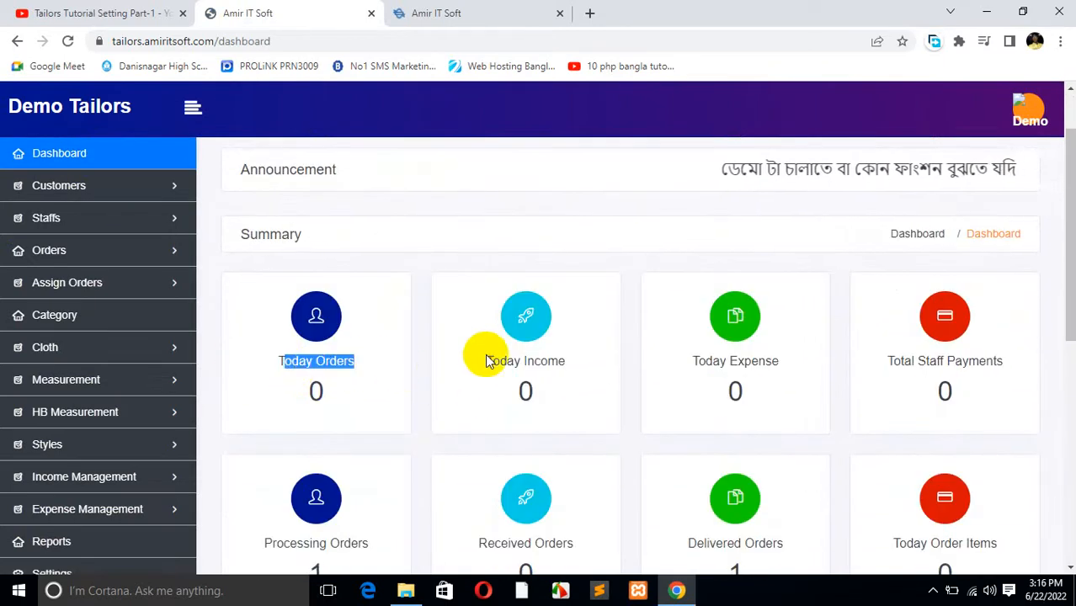
left_click_drag(628, 368, 788, 376)
left_click_drag(884, 360, 985, 360)
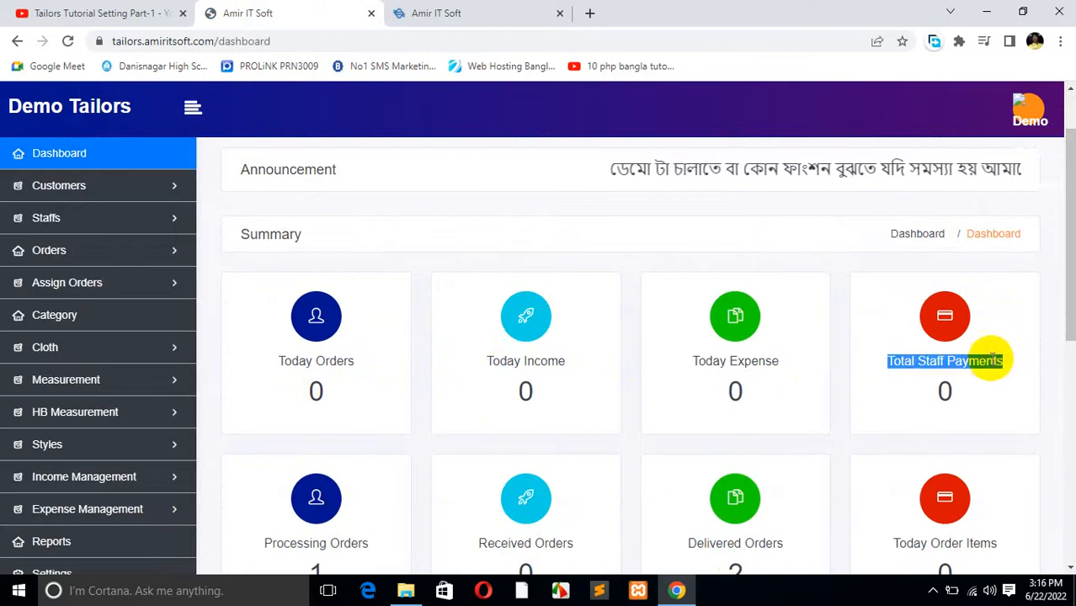
left_click(915, 358)
scroll(897, 303, "down", 1)
left_click_drag(893, 290, 973, 281)
left_click(773, 284)
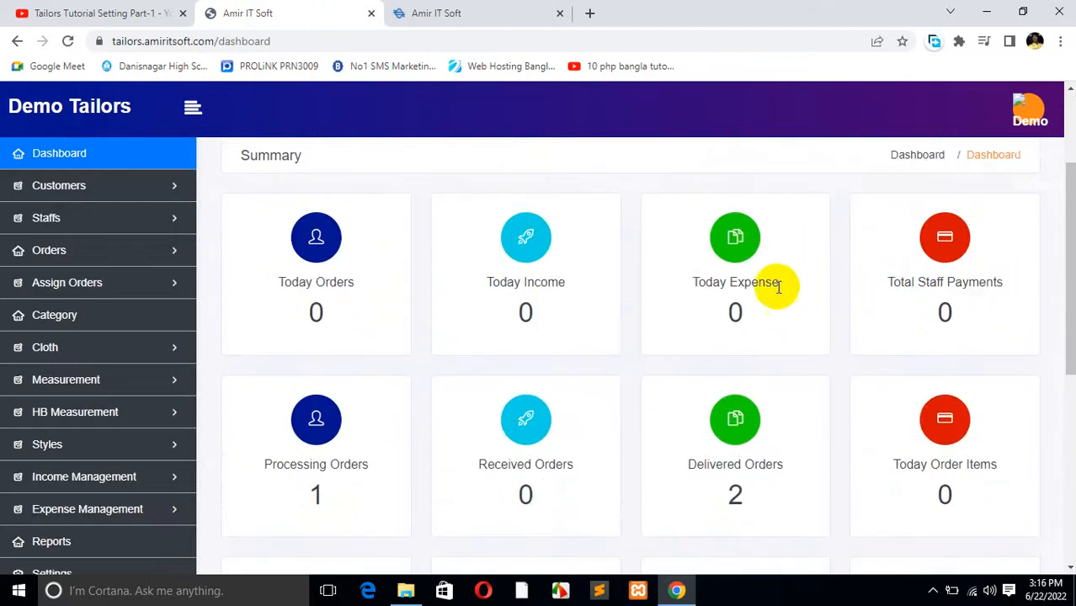
Step: Examine the Dashboard's order status row, highlighting the Delivered Orders and Today Order Items cards
scroll(631, 320, "down", 1)
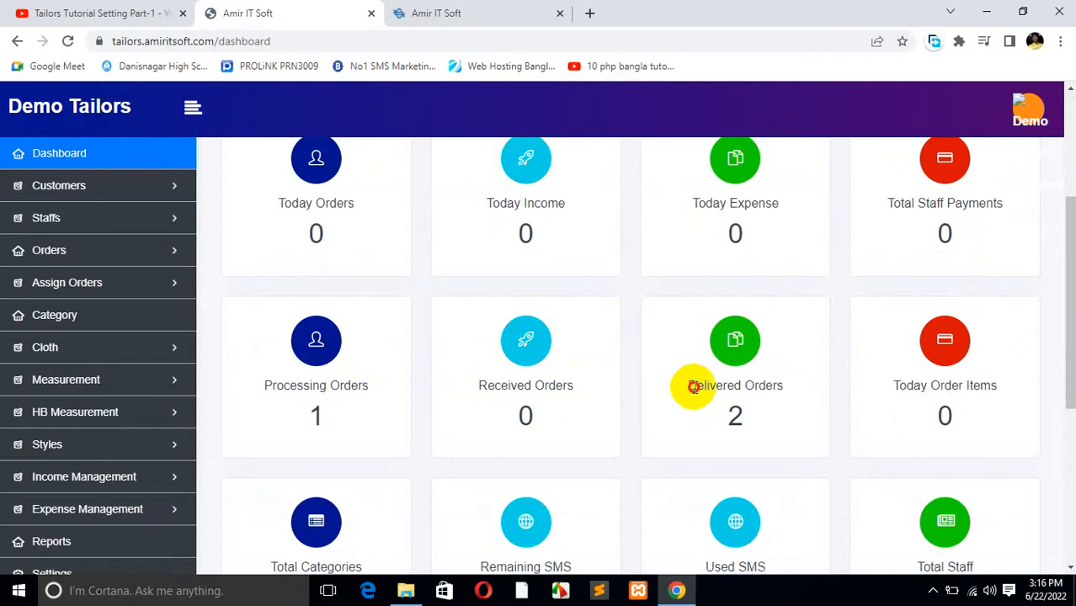
left_click_drag(693, 388, 769, 384)
left_click(759, 373)
scroll(759, 373, "down", 2)
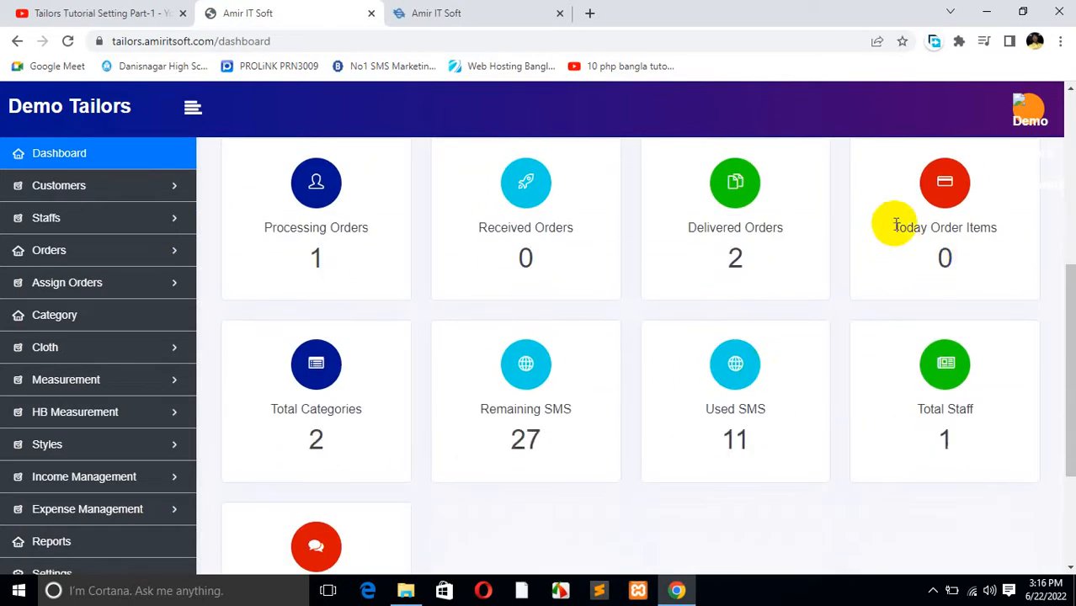
left_click_drag(896, 226, 989, 225)
left_click(989, 227)
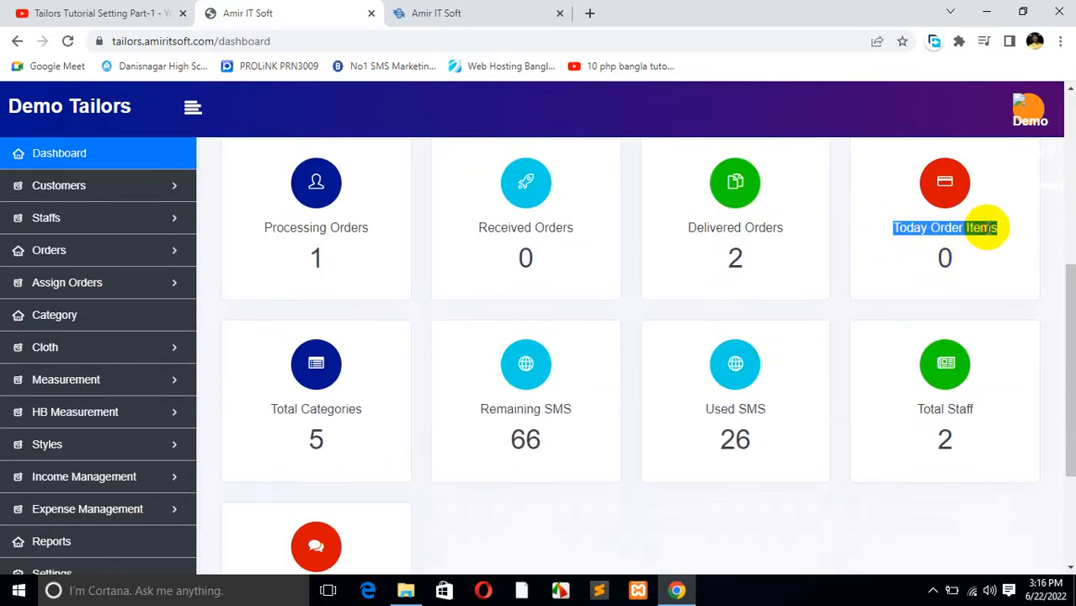
Step: Highlight the Total Categories card on the Dashboard to examine its figure
left_click_drag(264, 408, 365, 409)
left_click(332, 404)
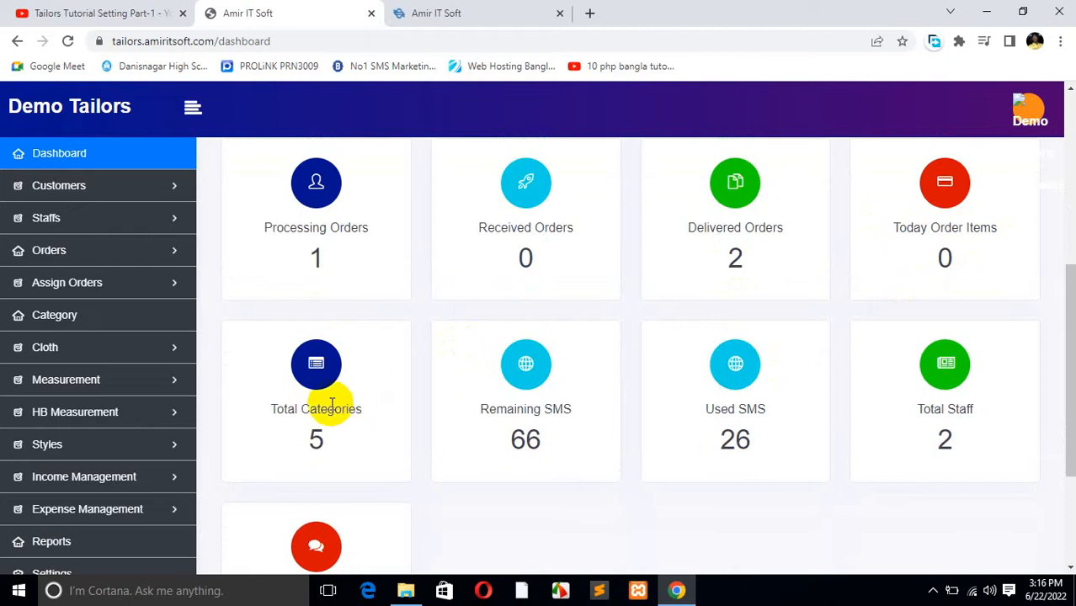
left_click_drag(270, 410, 361, 409)
left_click(361, 409)
left_click(334, 407)
triple_click(335, 407)
left_click(344, 410)
Step: Examine the Remaining SMS figure and look over the Used SMS, Total Staff and Total Customer cards
left_click_drag(480, 411, 555, 413)
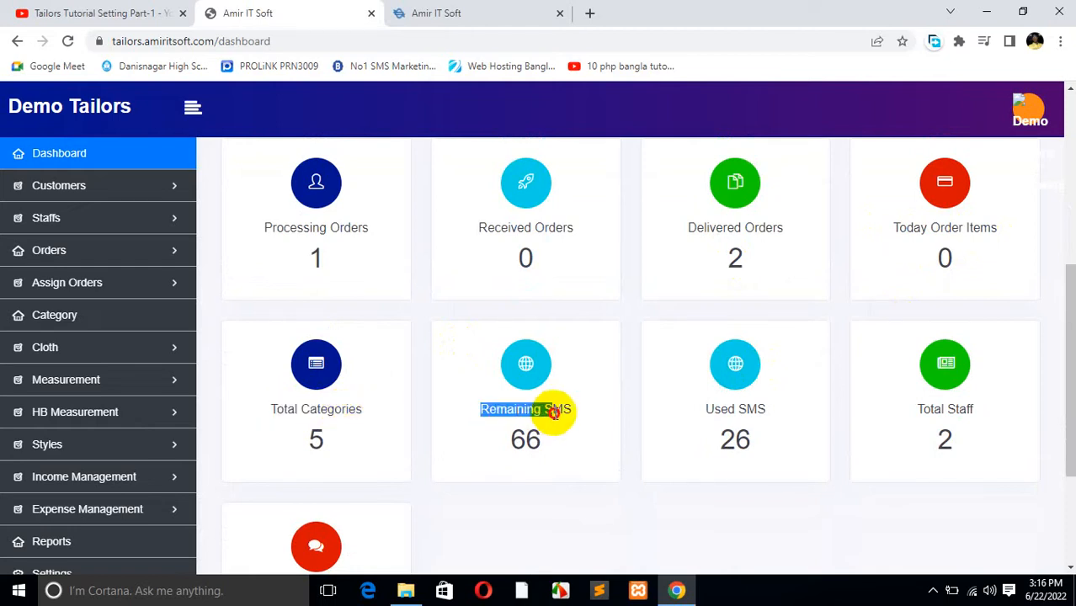
double_click(554, 413)
left_click(520, 413)
triple_click(524, 413)
left_click(526, 436)
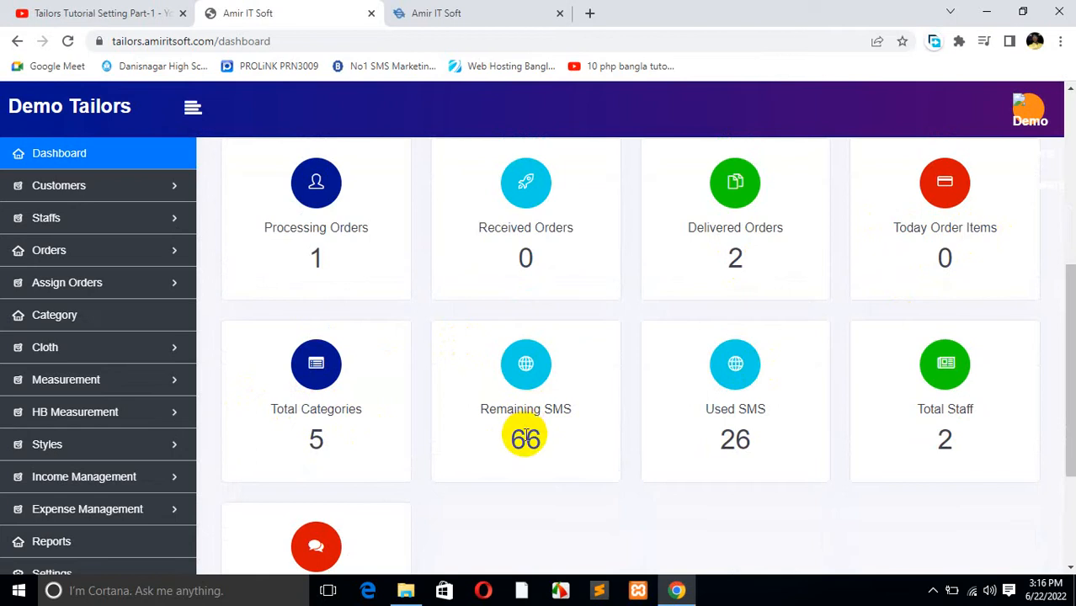
double_click(522, 436)
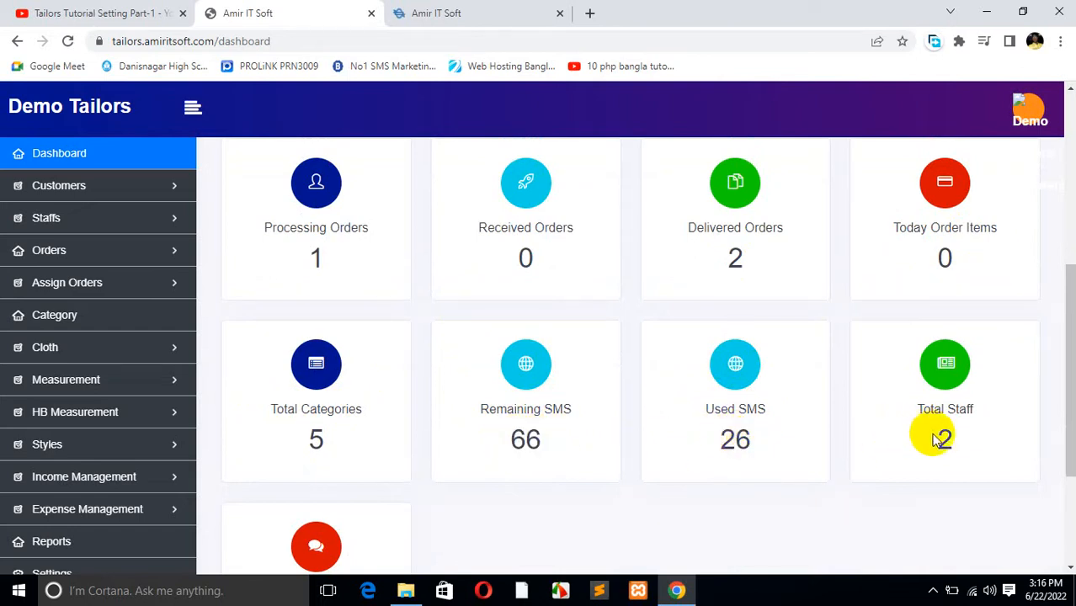
scroll(639, 455, "down", 2)
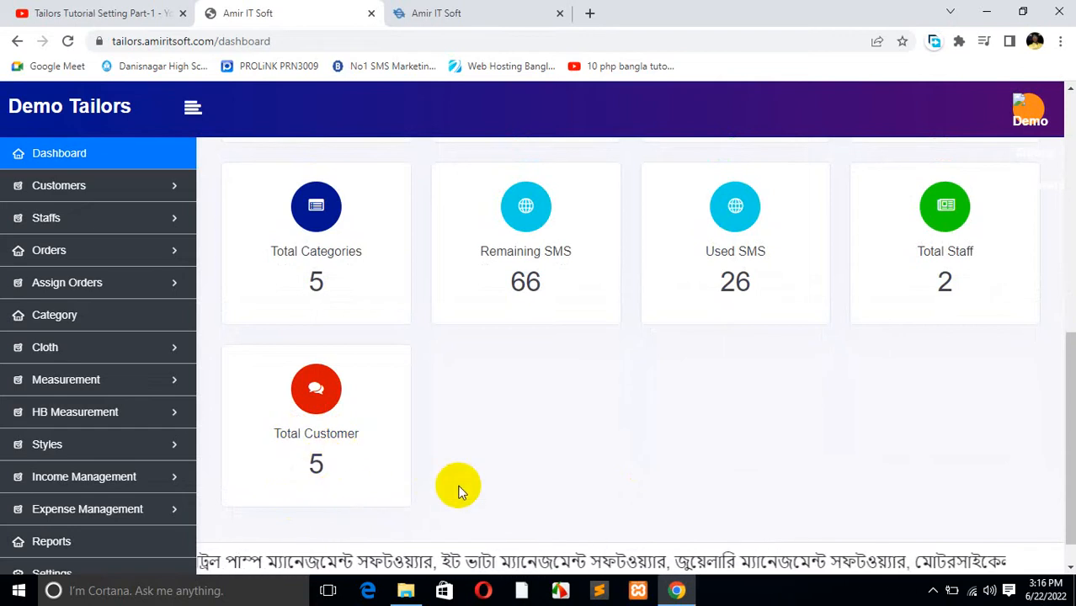
scroll(475, 427, "up", 2)
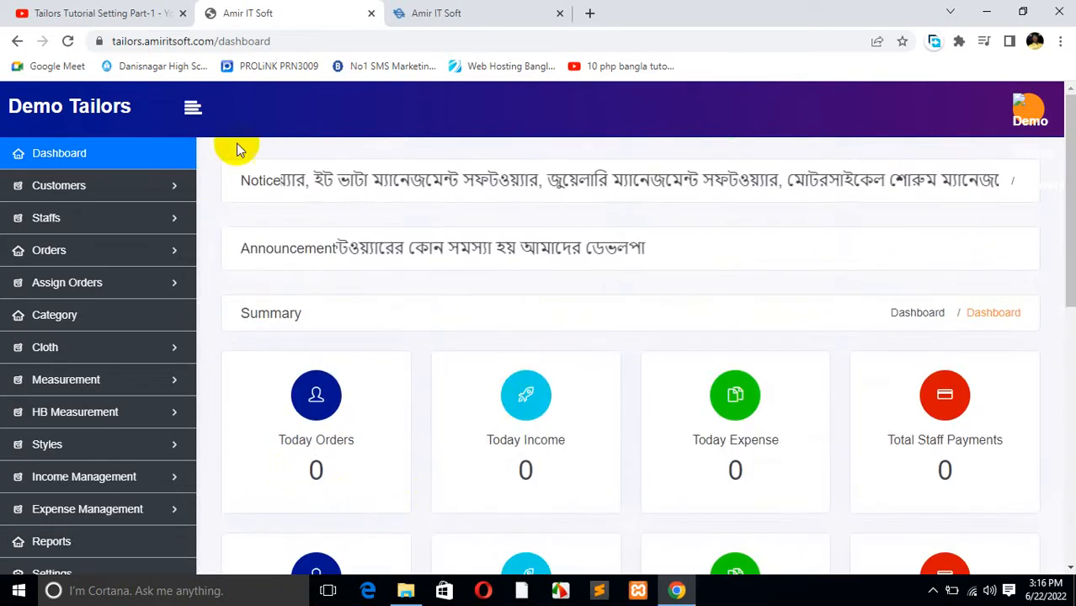
Step: Collapse the navigation sidebar to icons only, and reload the Dashboard to restore the full sidebar
left_click(192, 108)
scroll(91, 349, "down", 6)
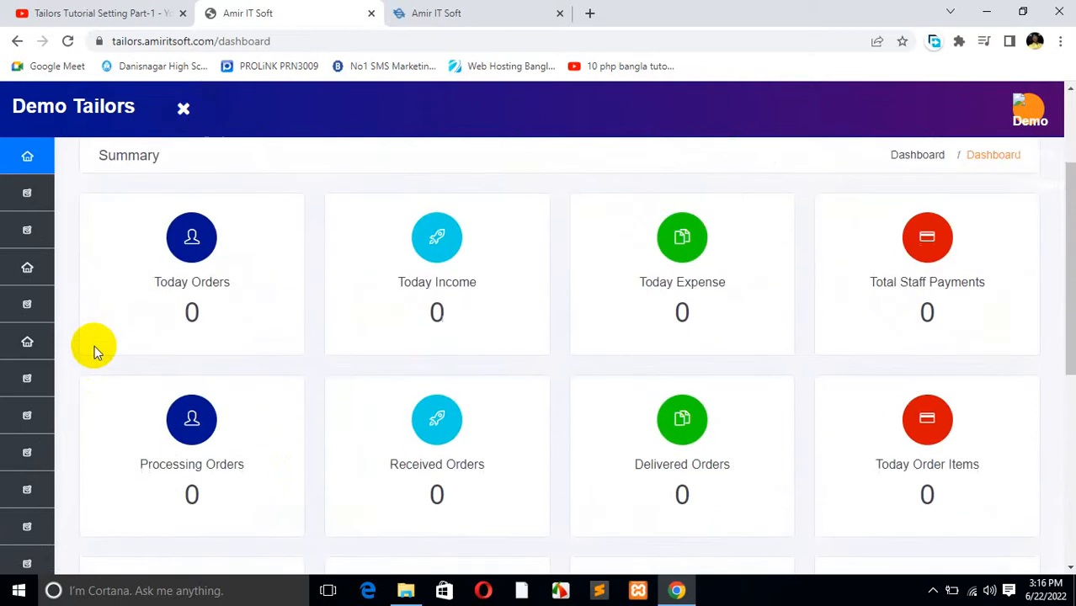
scroll(98, 409, "up", 6)
mouse_move(57, 292)
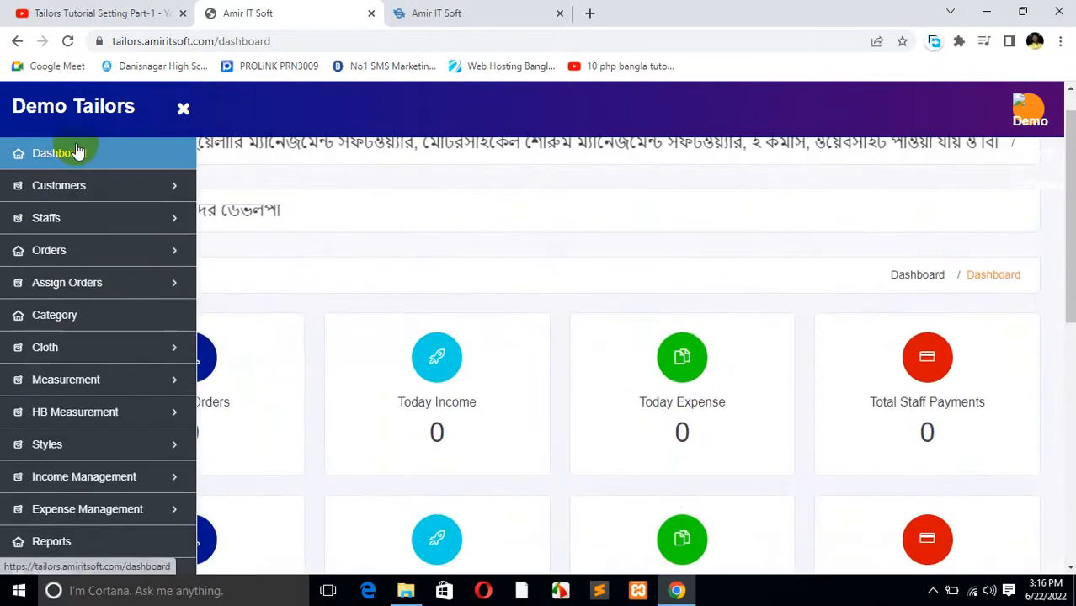
left_click(78, 152)
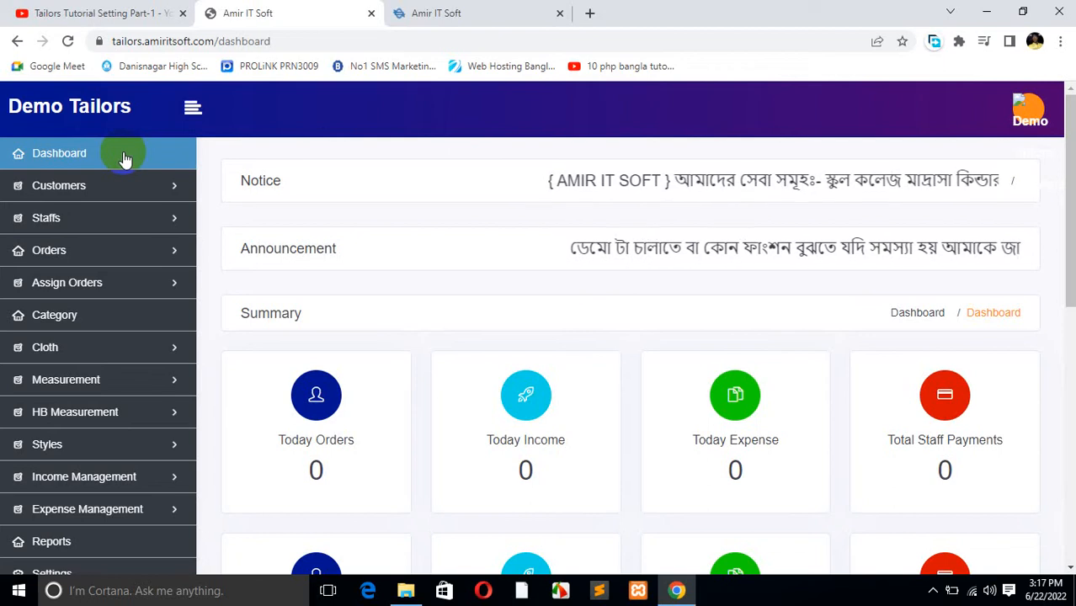
scroll(99, 360, "down", 2)
scroll(109, 356, "up", 2)
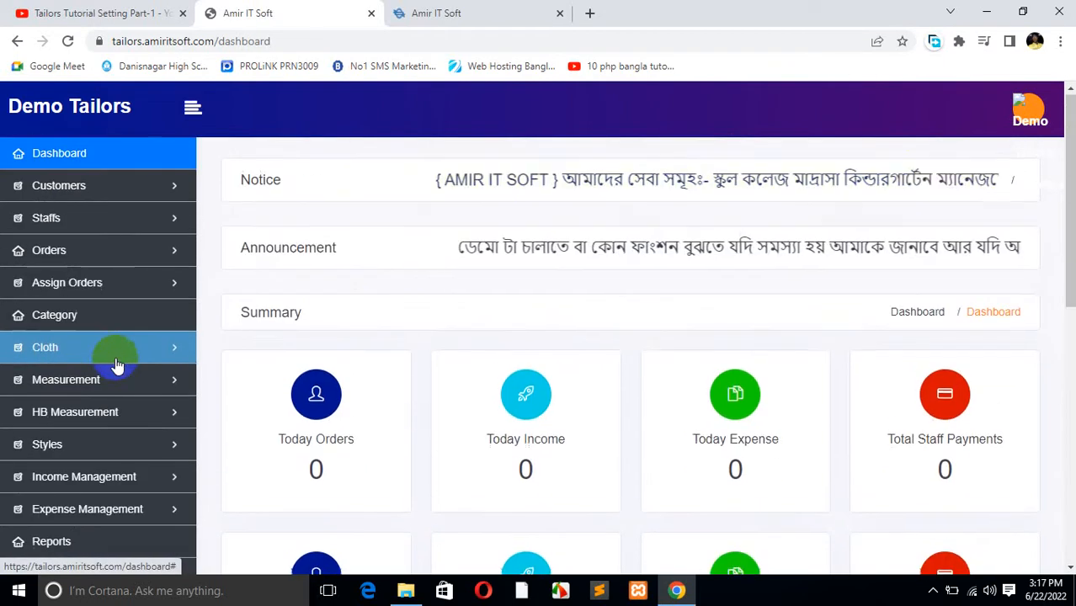
Step: Log out of the Demo Tailors account
left_click(1033, 122)
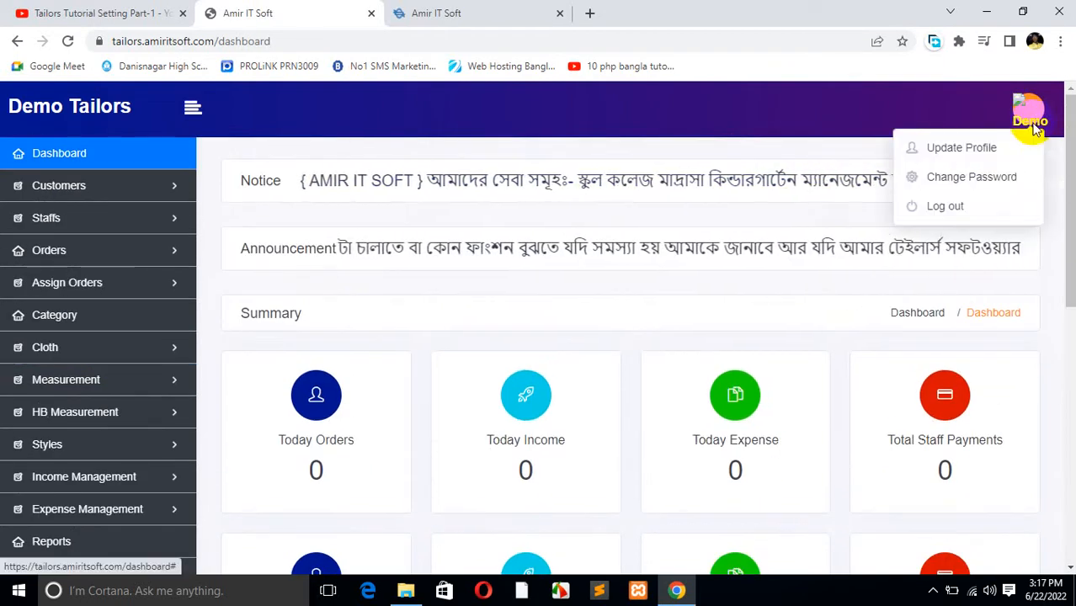
left_click(966, 209)
left_click(933, 591)
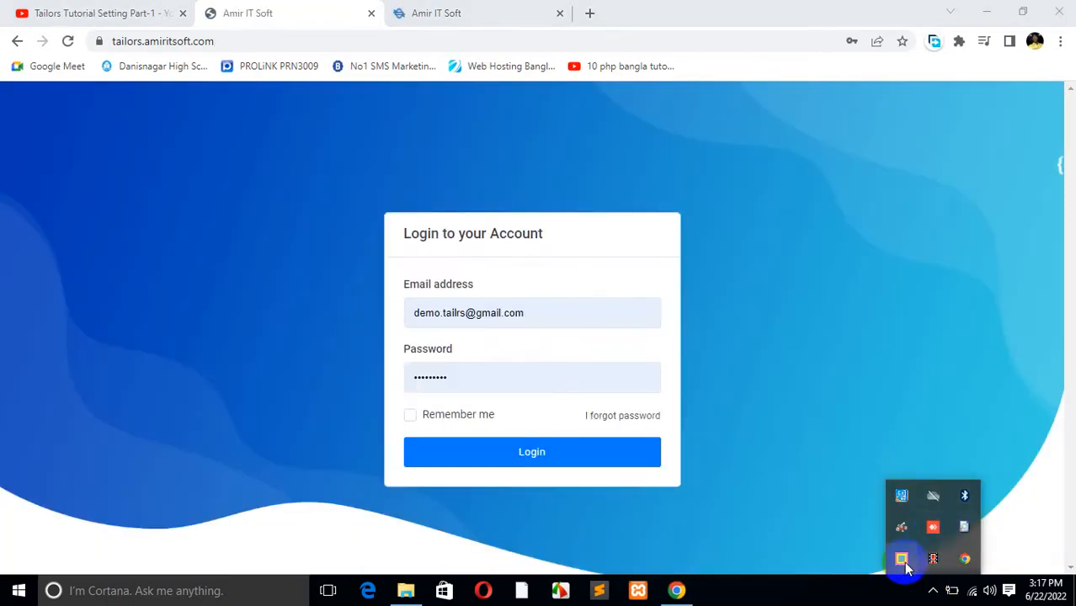